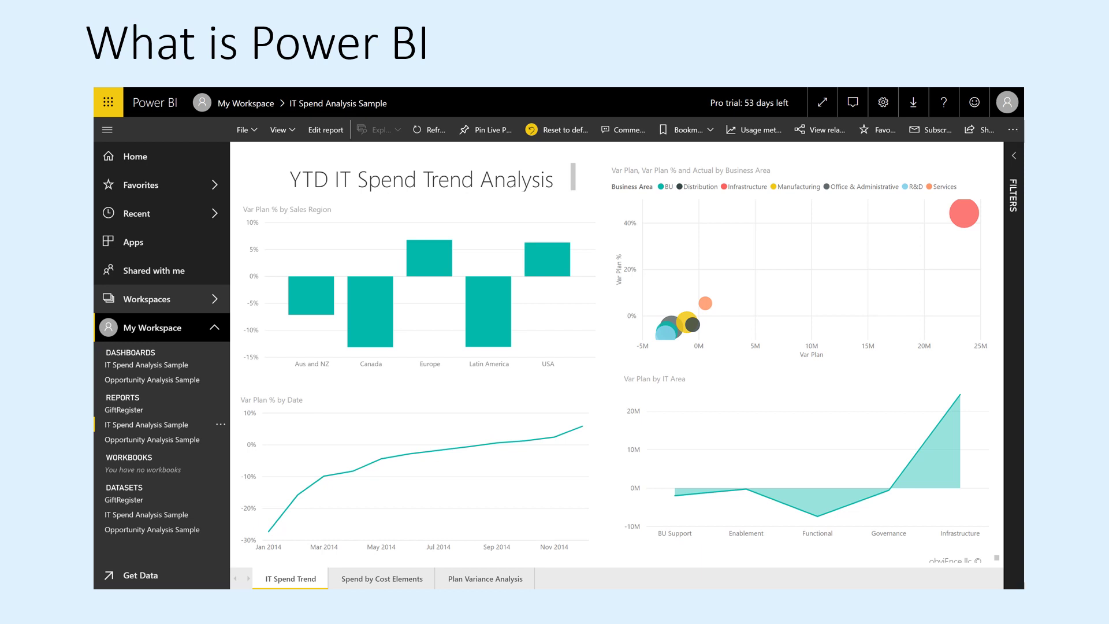
- Advance the slideshow from the What is Power BI slide to Accessing Power BI
key(Right)
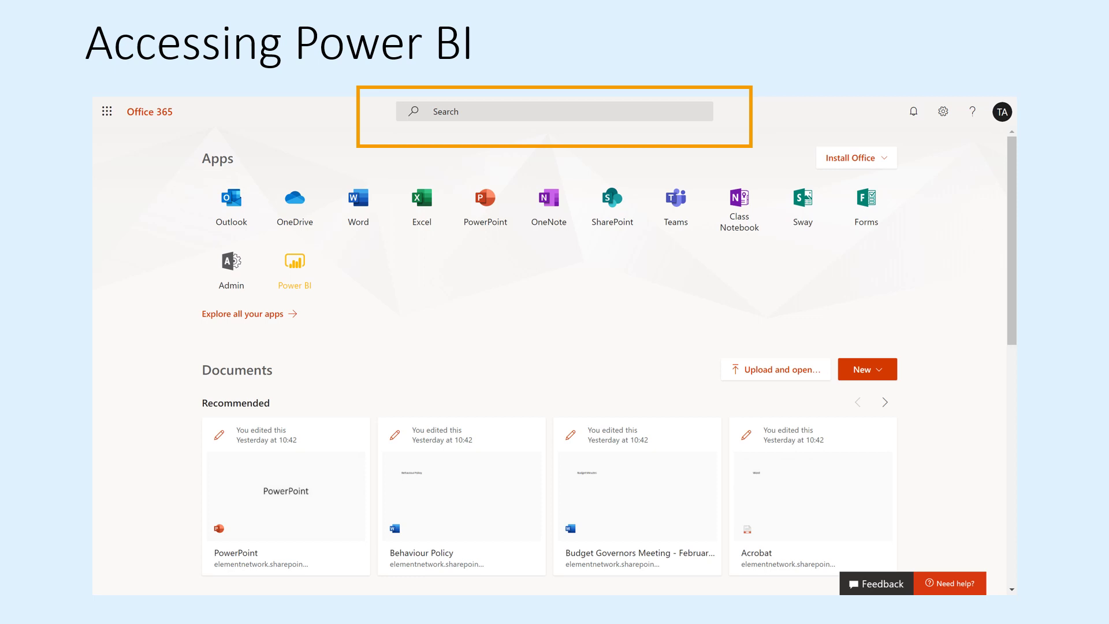
- Advance past the Accessing Power BI slide to the Power BI Dashboard slide
key(Right)
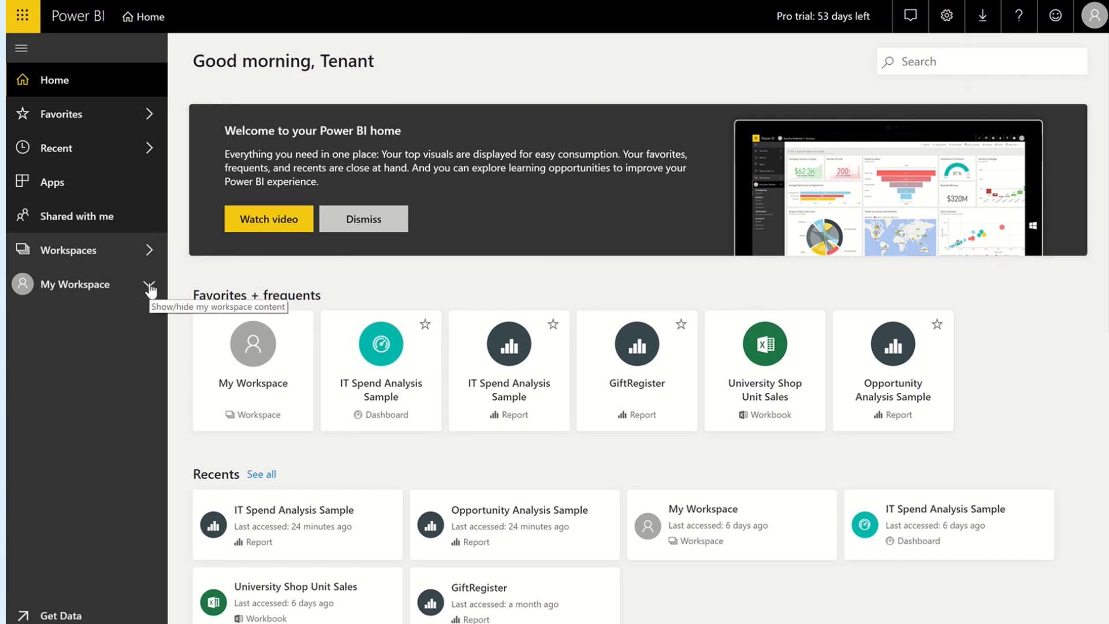
- Expand My Workspace under Workspaces to list its items, and open the Get Data page
click(152, 255)
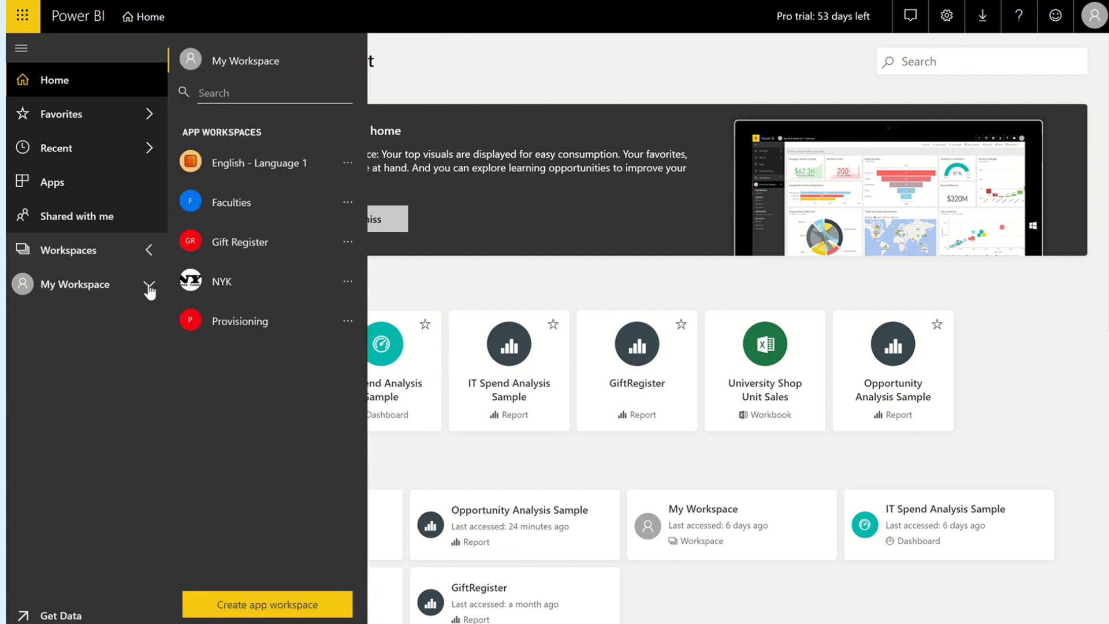
click(149, 286)
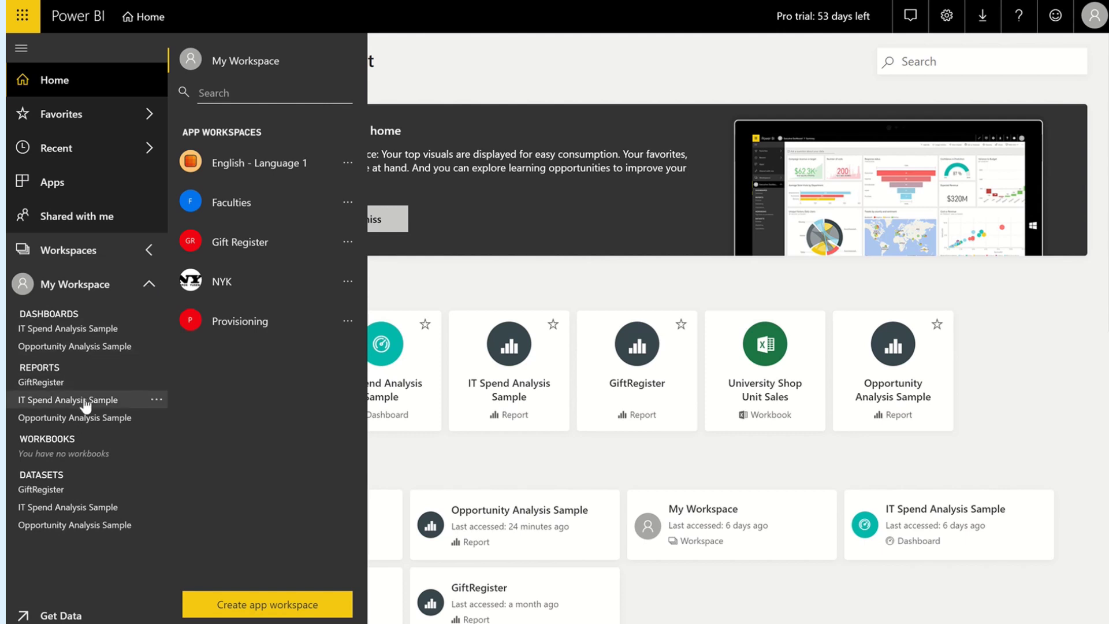
click(62, 616)
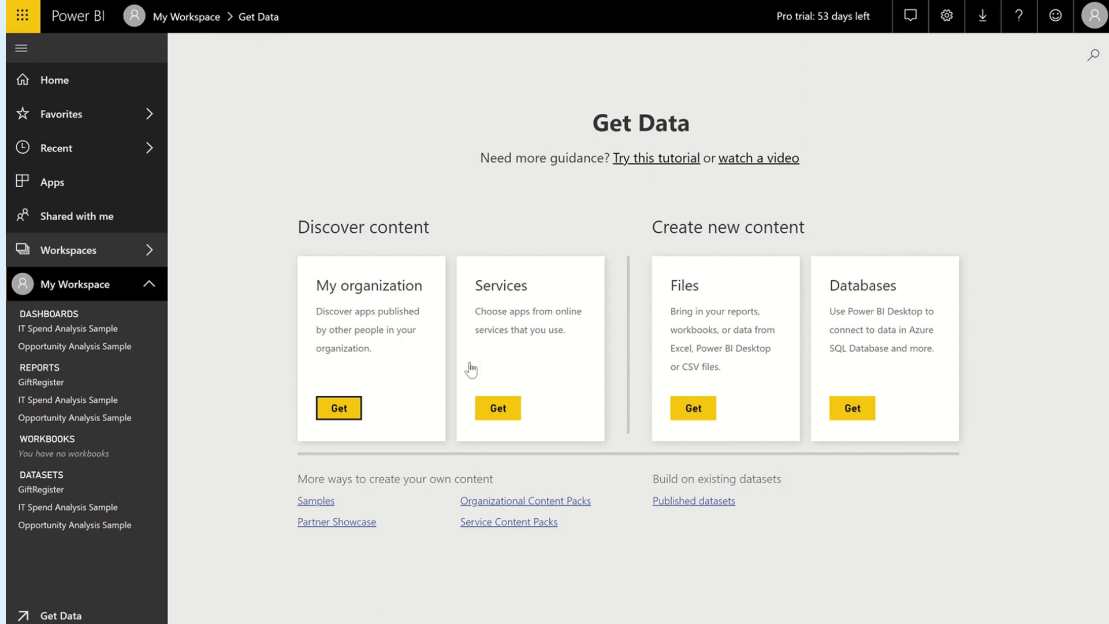
click(498, 408)
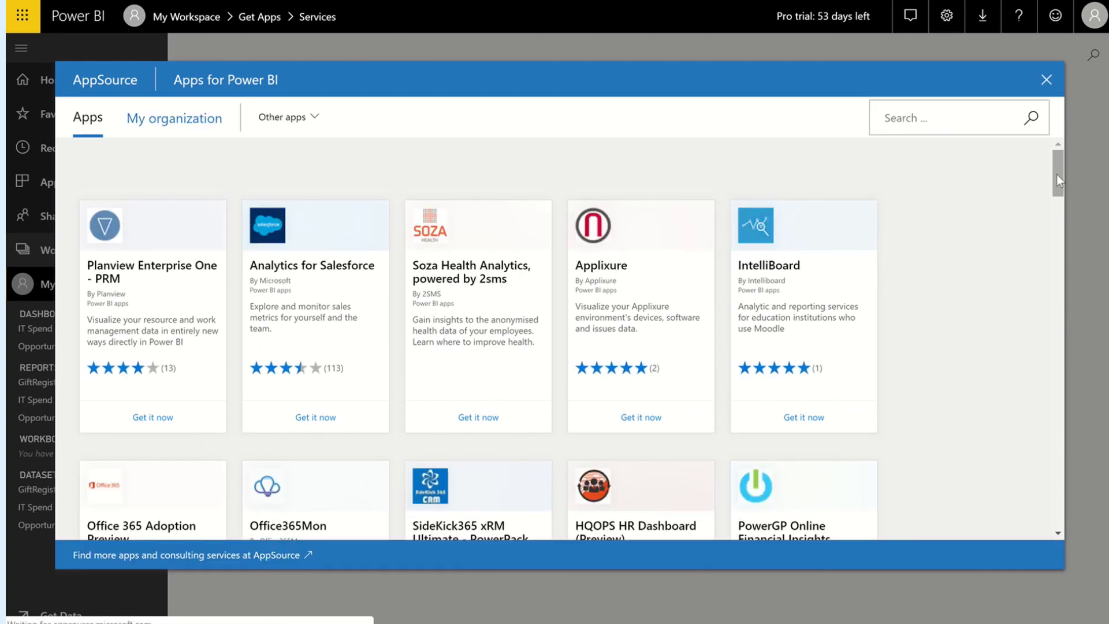
drag(1057, 175, 1062, 194)
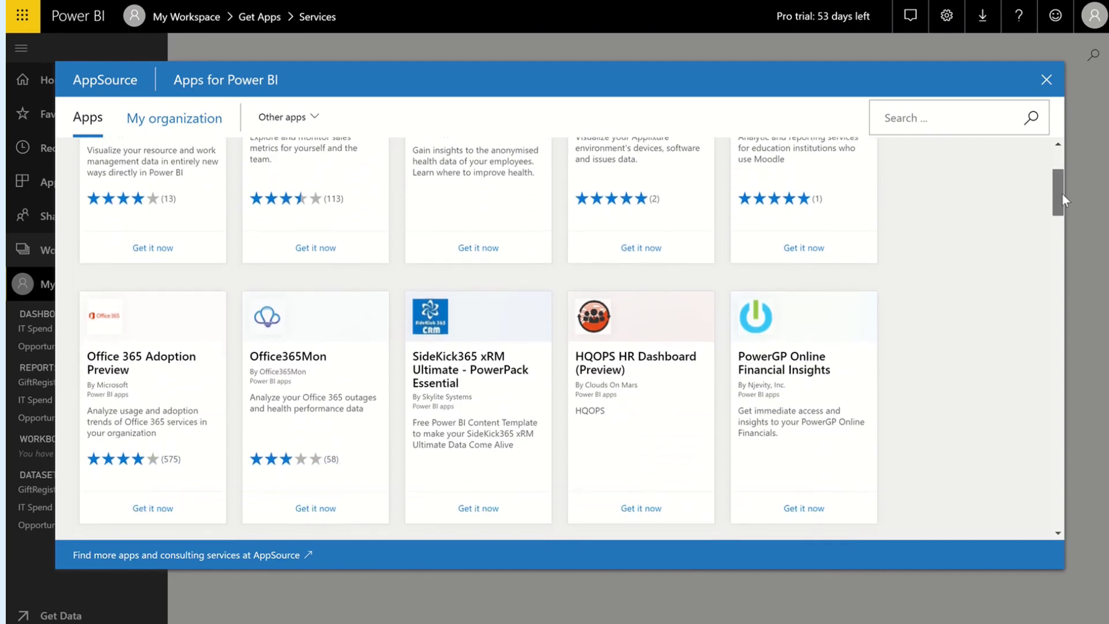
click(1046, 81)
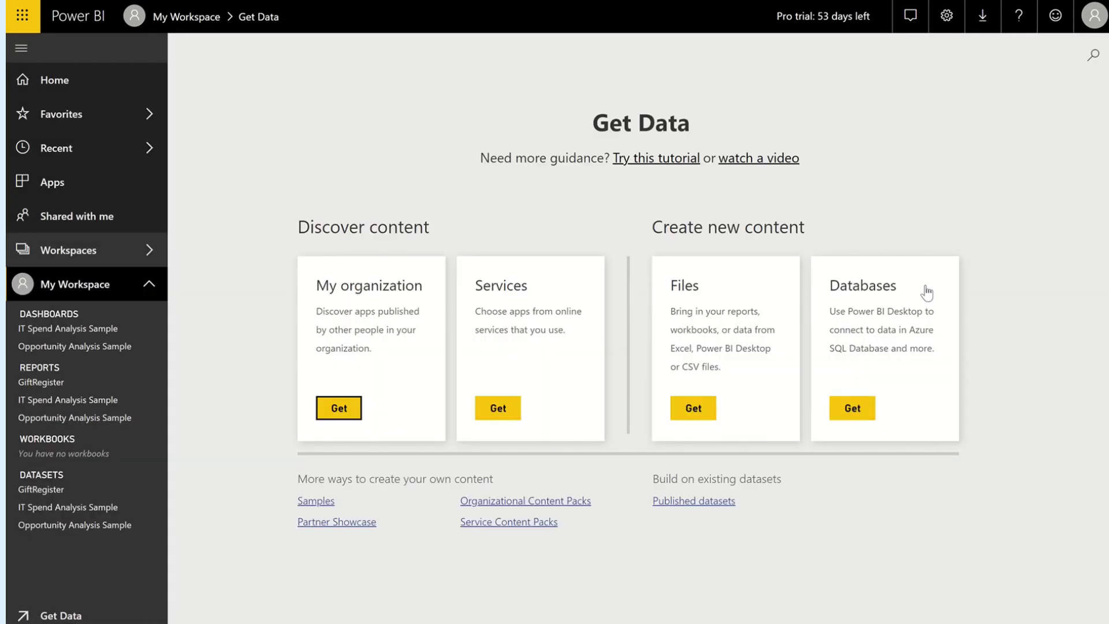
click(858, 409)
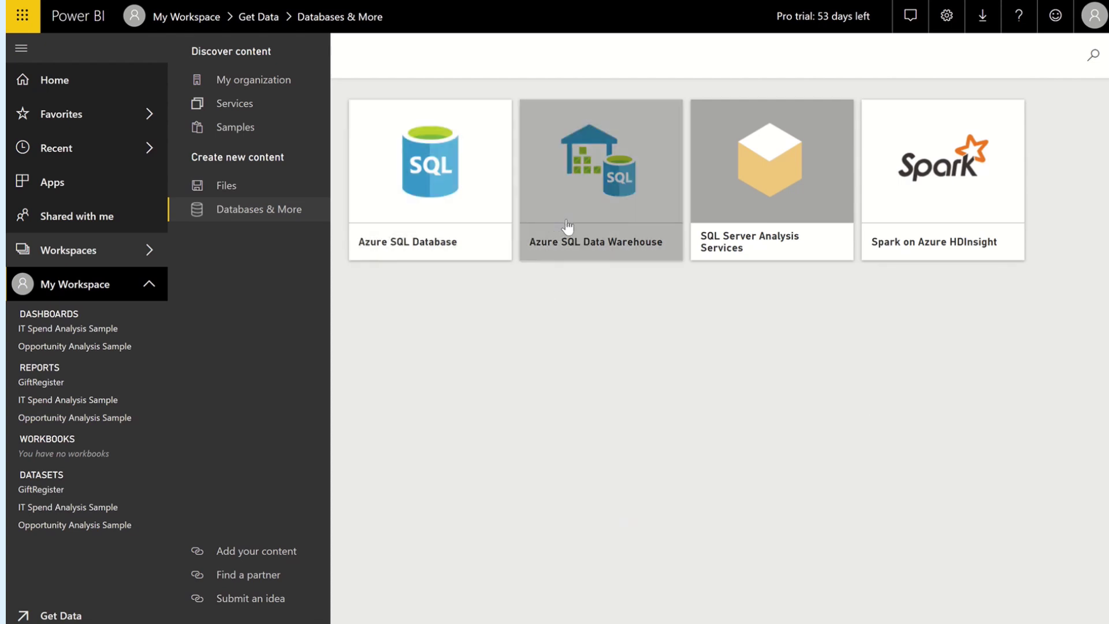
click(41, 615)
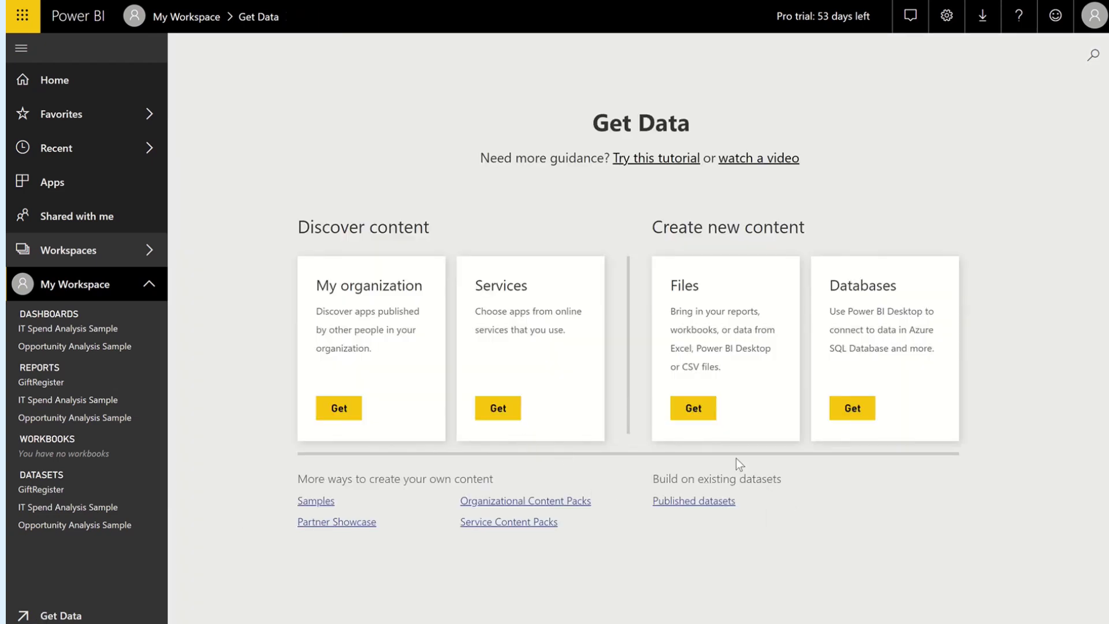
- Choose to get data from Files on the Get Data page
click(693, 408)
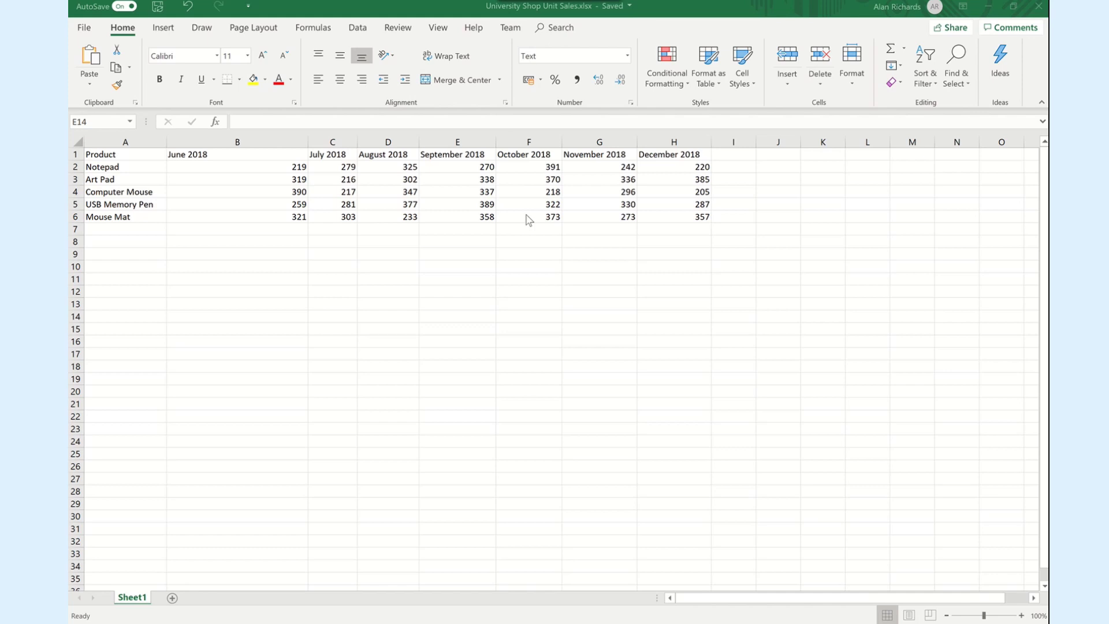
- Format the sales range A1:H6 as a light-style table with headers
click(145, 153)
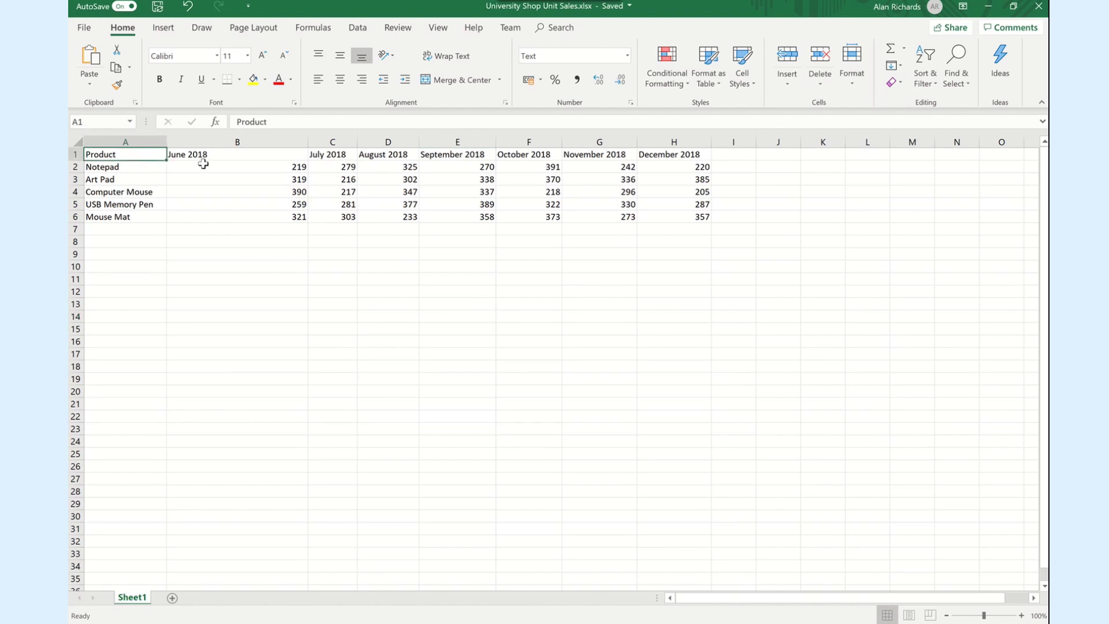
drag(204, 164, 679, 177)
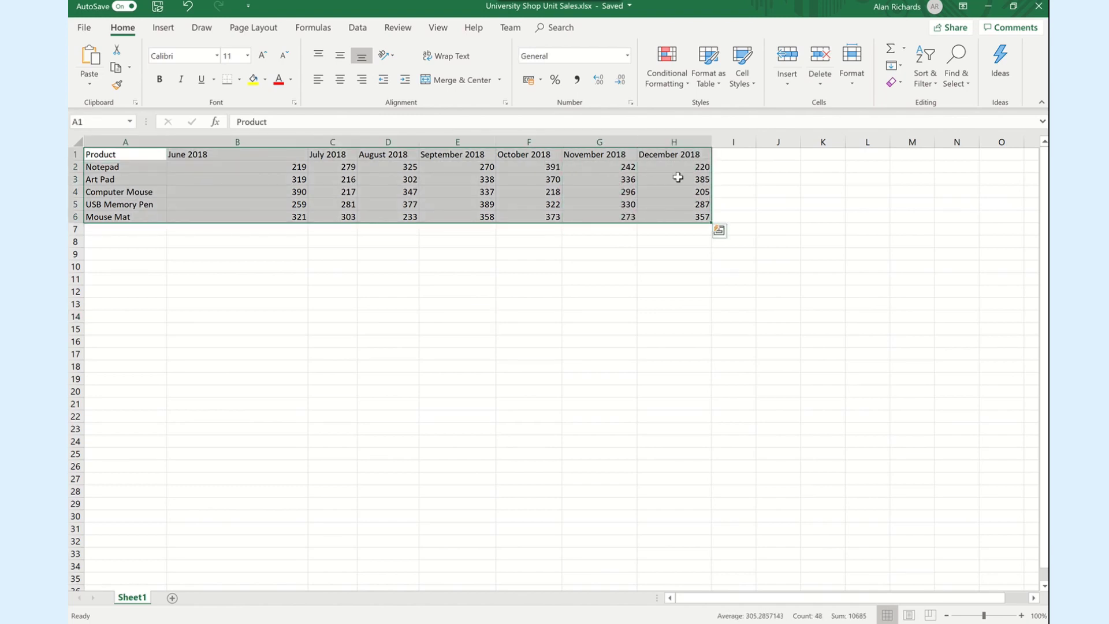
click(708, 68)
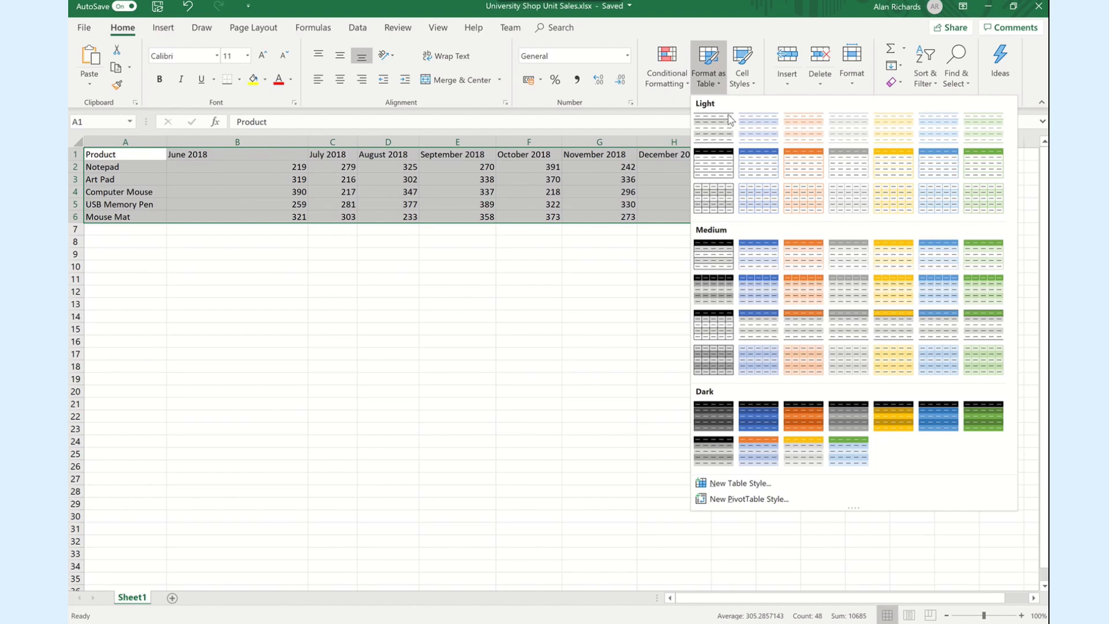
click(760, 194)
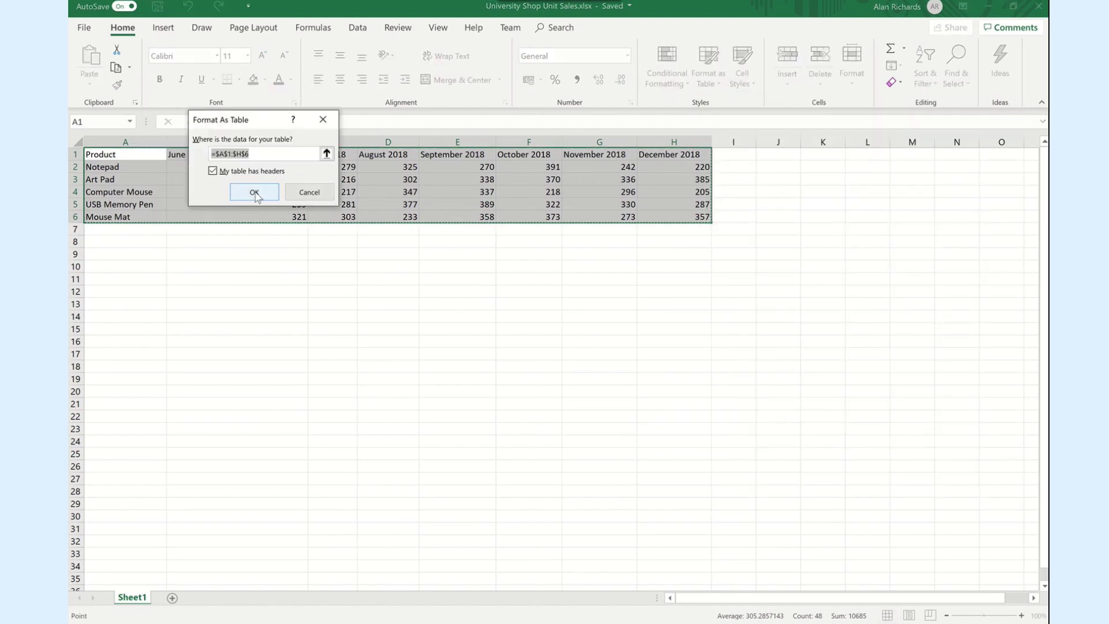
click(256, 194)
click(282, 271)
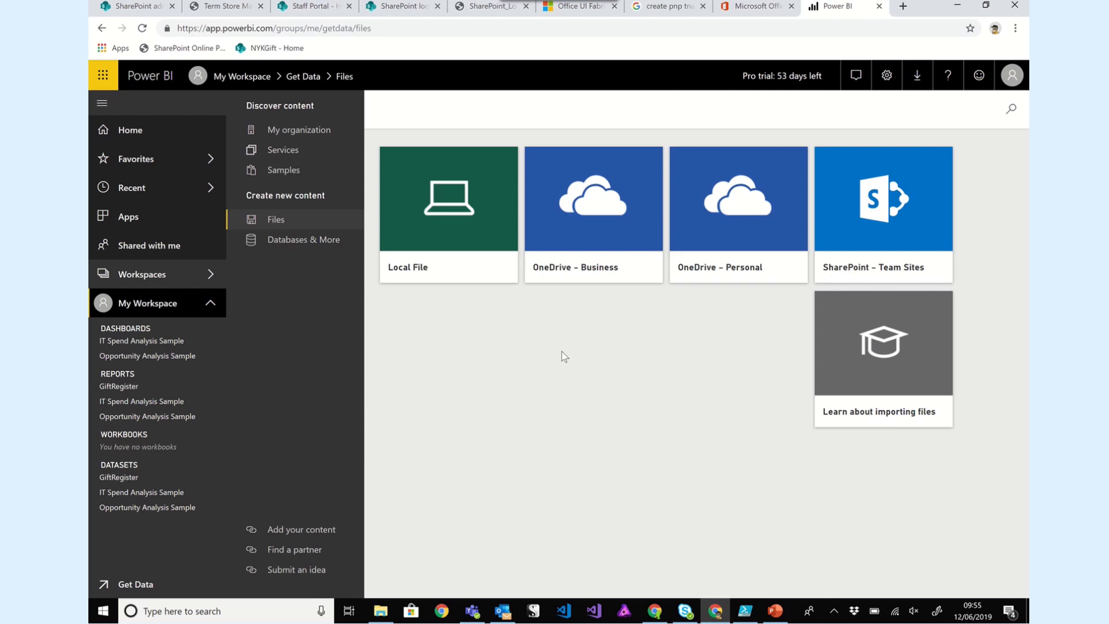
- Import University Shop Unit Sales.xlsx from a local file into Power BI
click(460, 241)
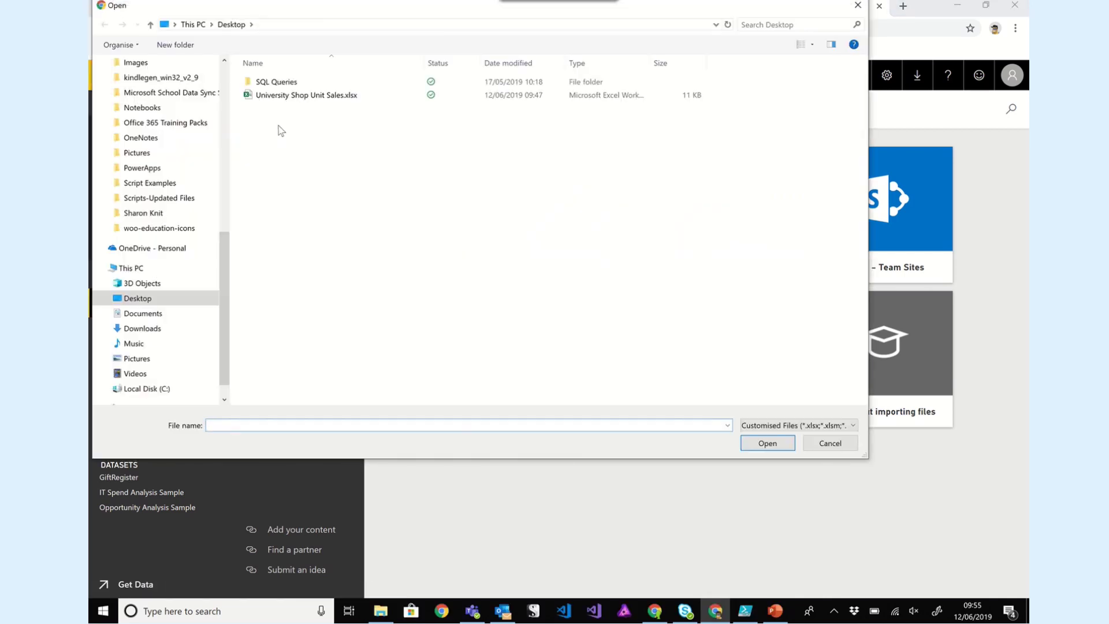
double_click(300, 99)
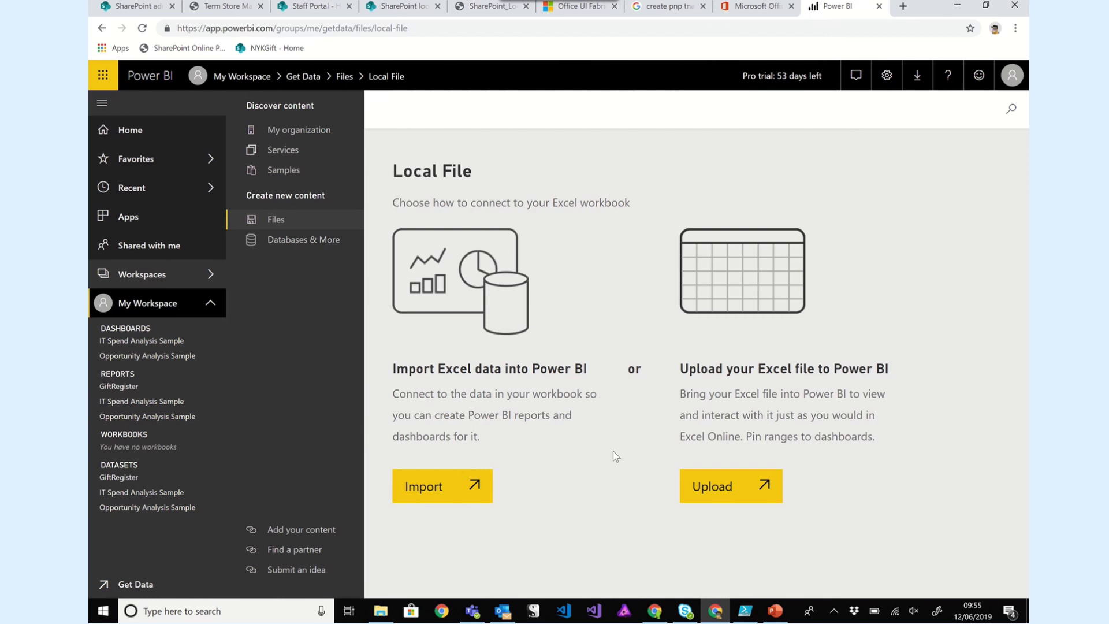
click(441, 489)
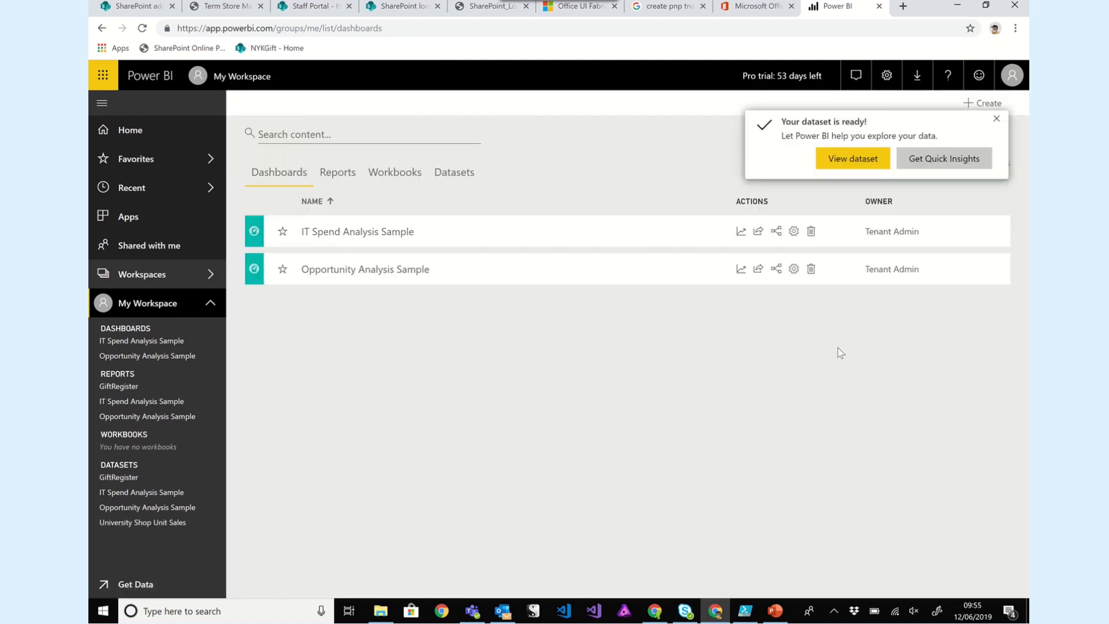
- Add a clustered column chart from the imported dataset and enlarge it on the page
click(857, 163)
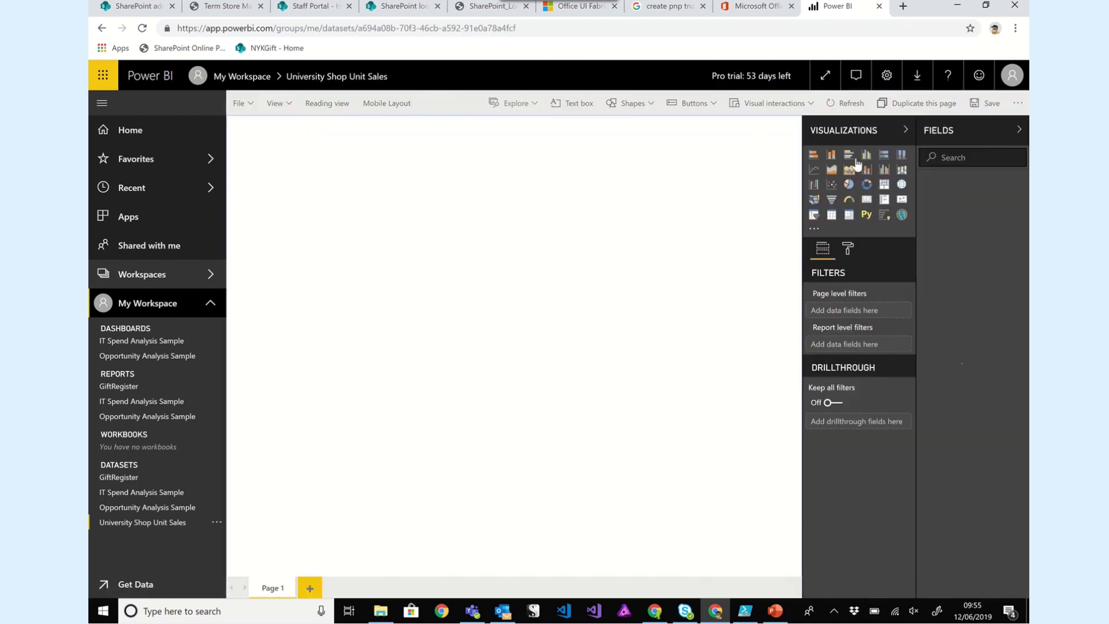
click(856, 161)
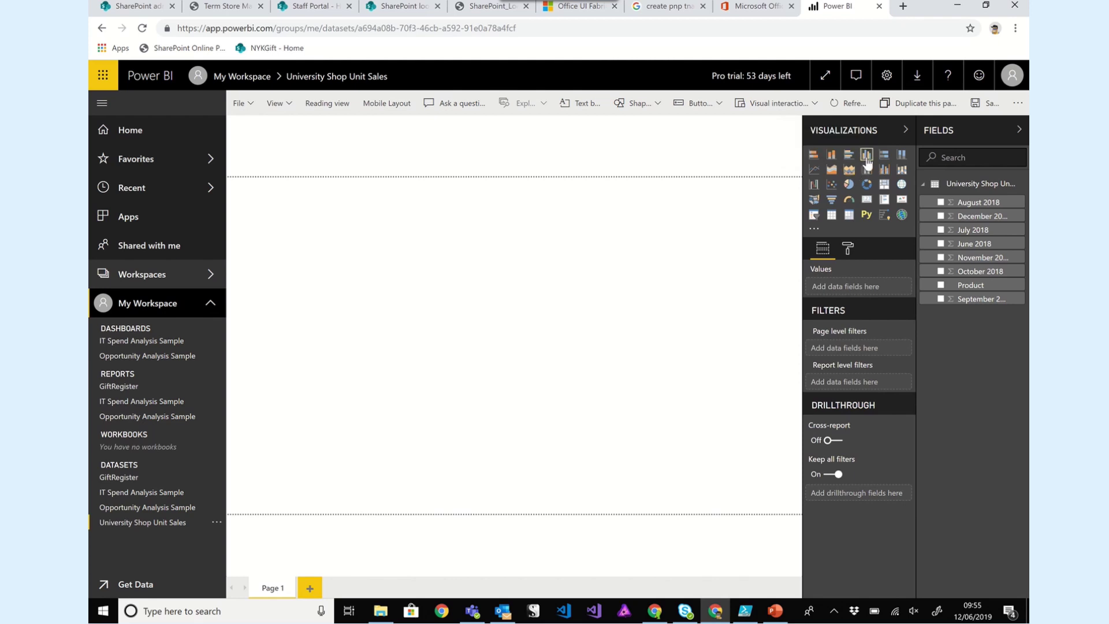
click(867, 154)
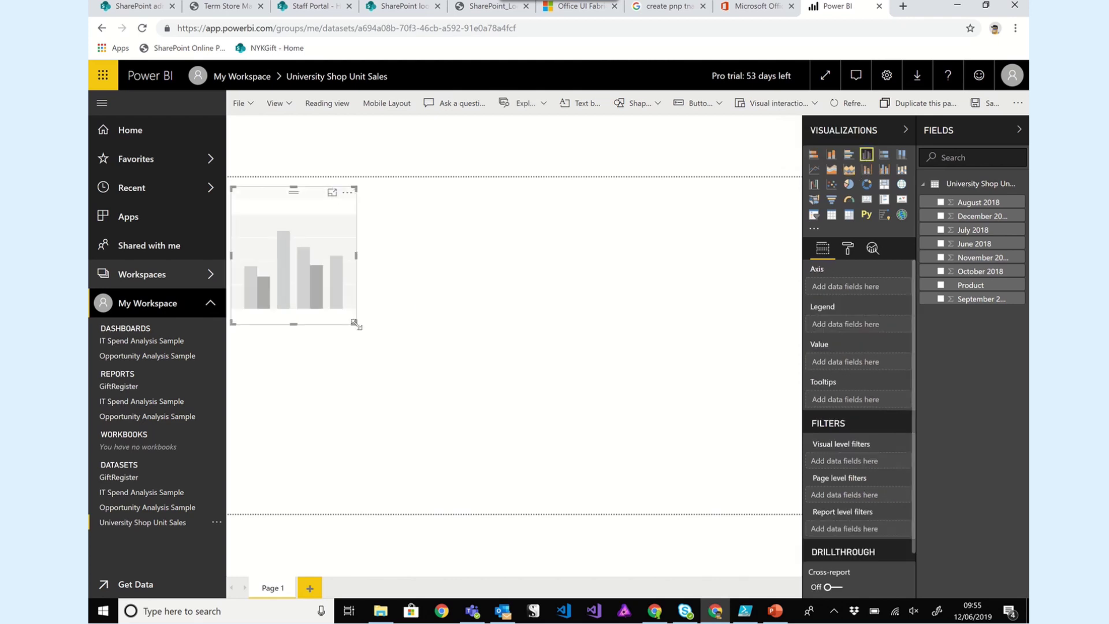
drag(356, 325, 629, 504)
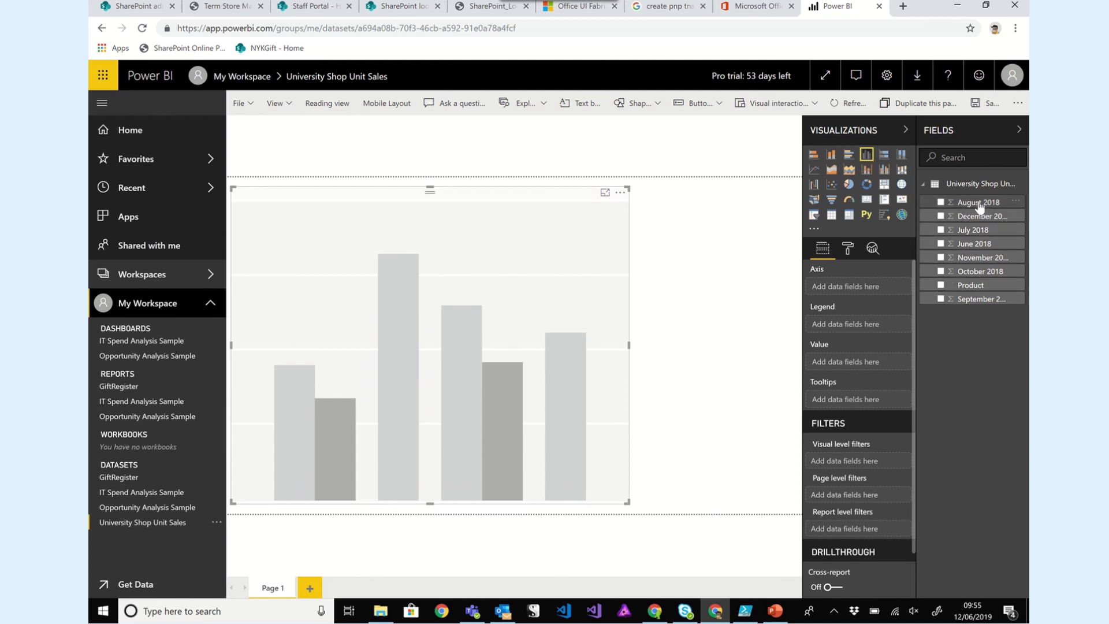
- Add the June–December 2018 sales fields to the chart, with June and July moved first
drag(979, 207, 873, 362)
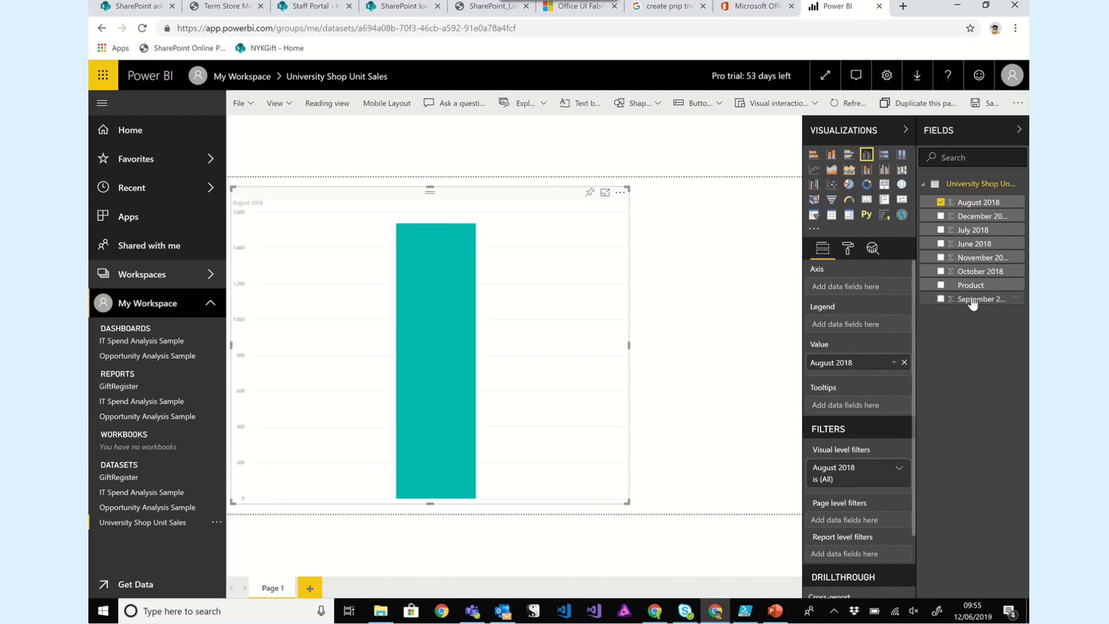
drag(973, 304, 857, 373)
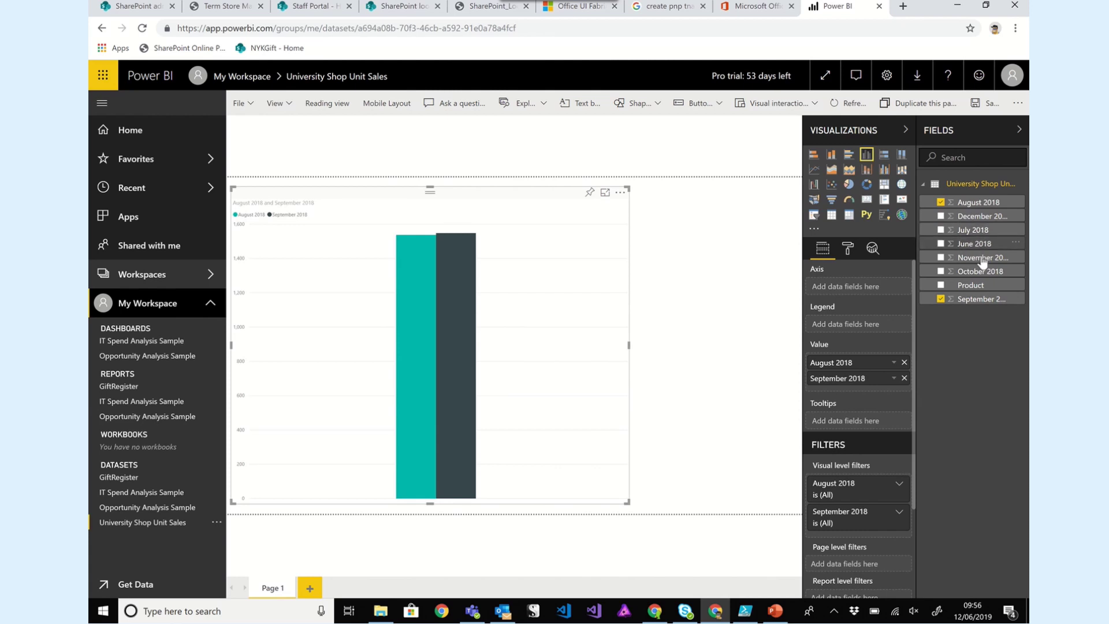
drag(980, 271, 878, 384)
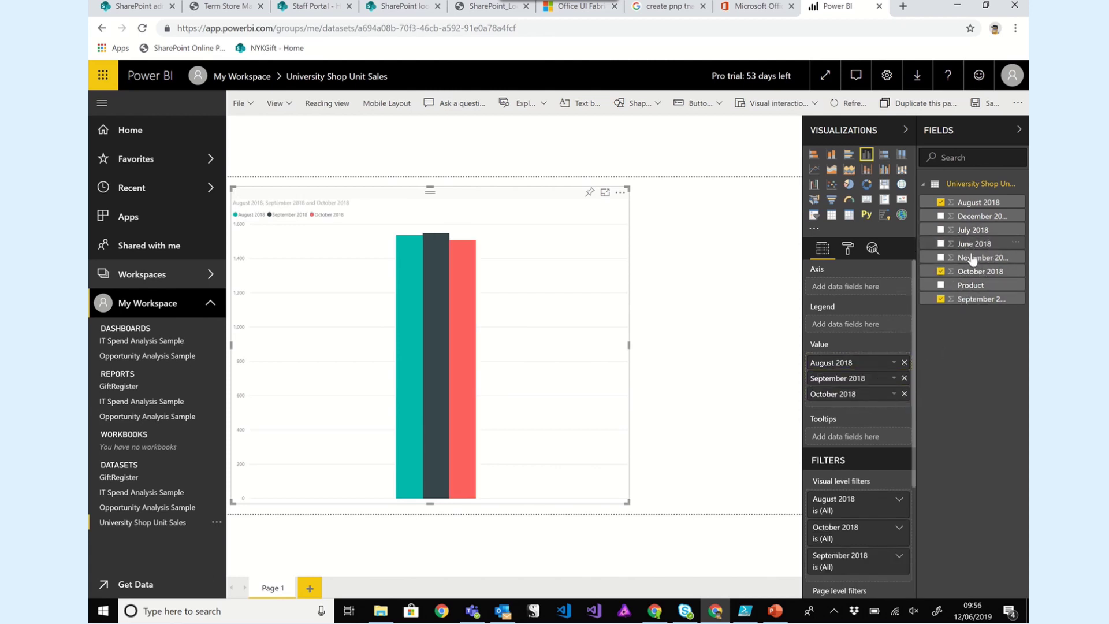
click(941, 257)
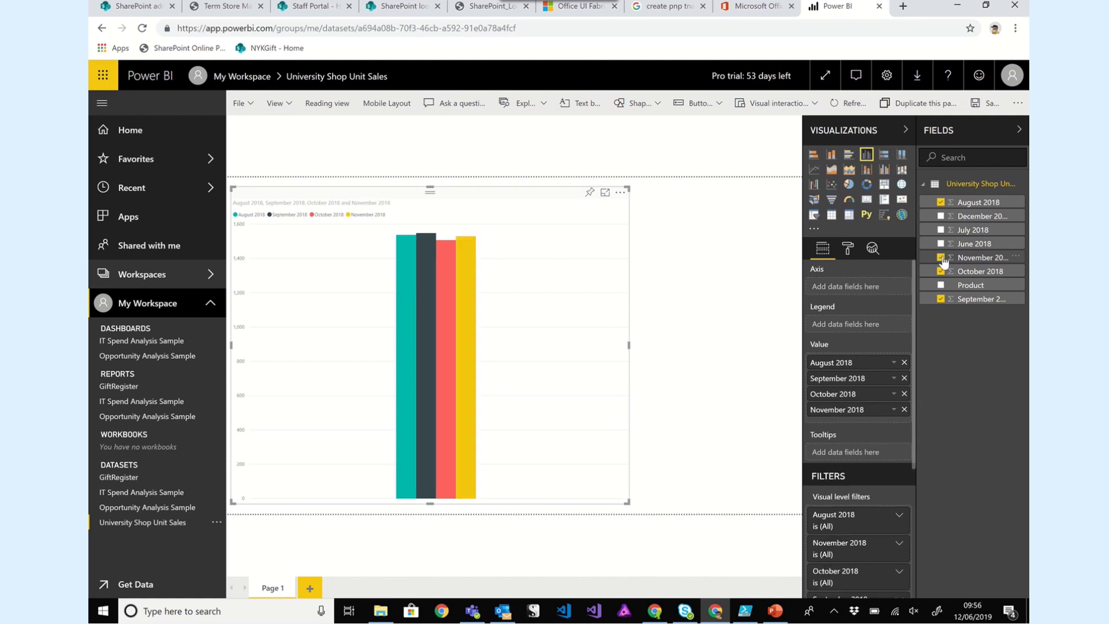
click(942, 217)
click(941, 230)
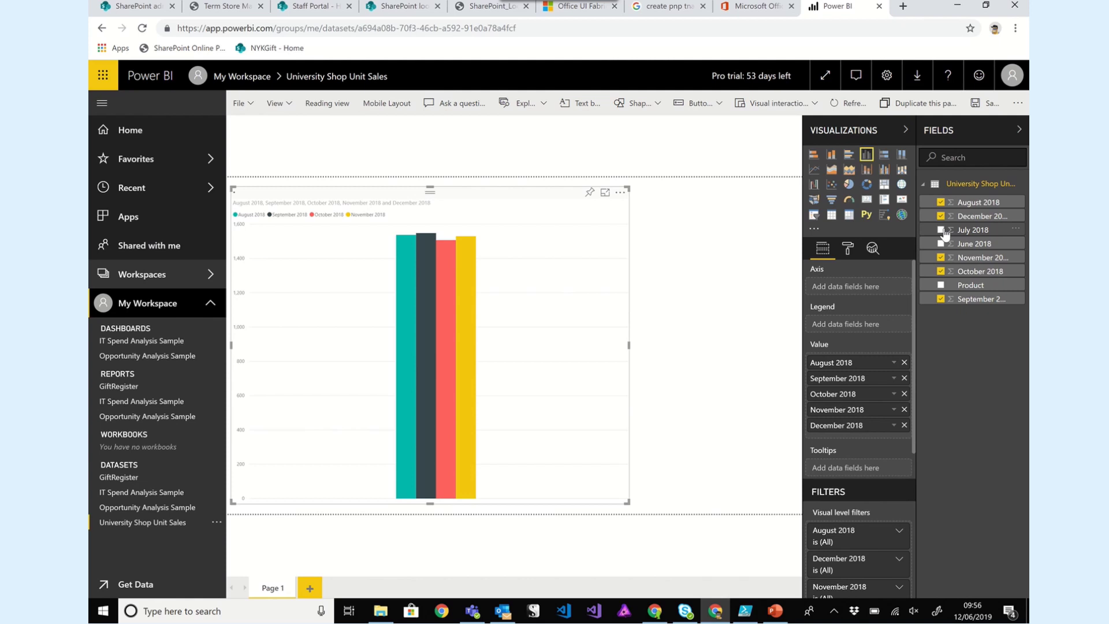
click(941, 243)
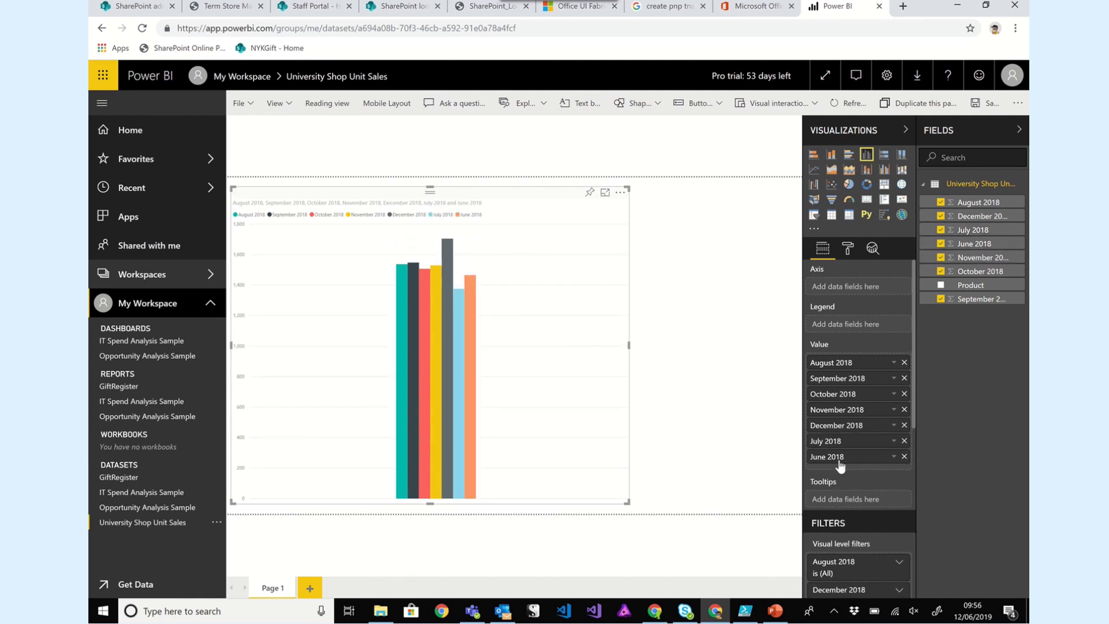
drag(841, 457, 841, 364)
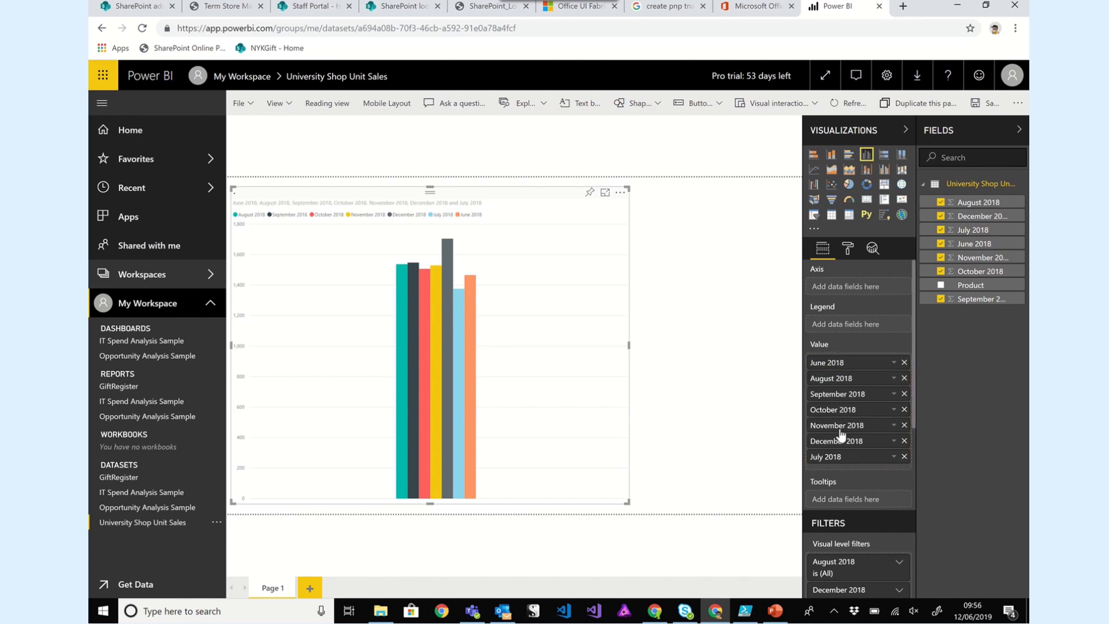
drag(834, 458, 836, 376)
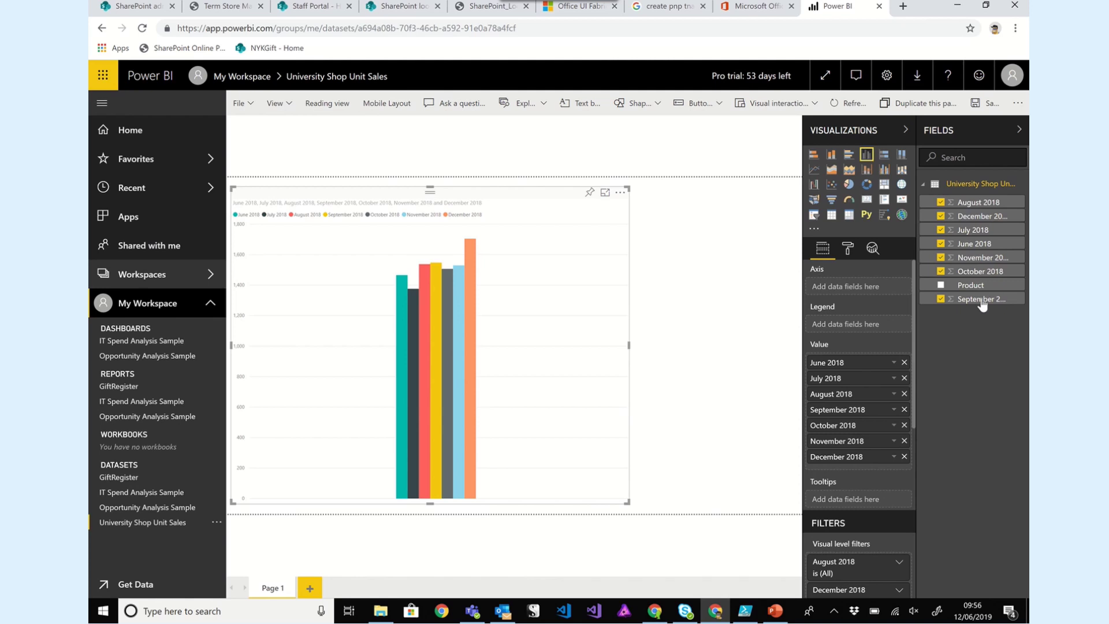
- Put Product on the chart's axis so monthly bars are grouped by product
drag(974, 284, 861, 282)
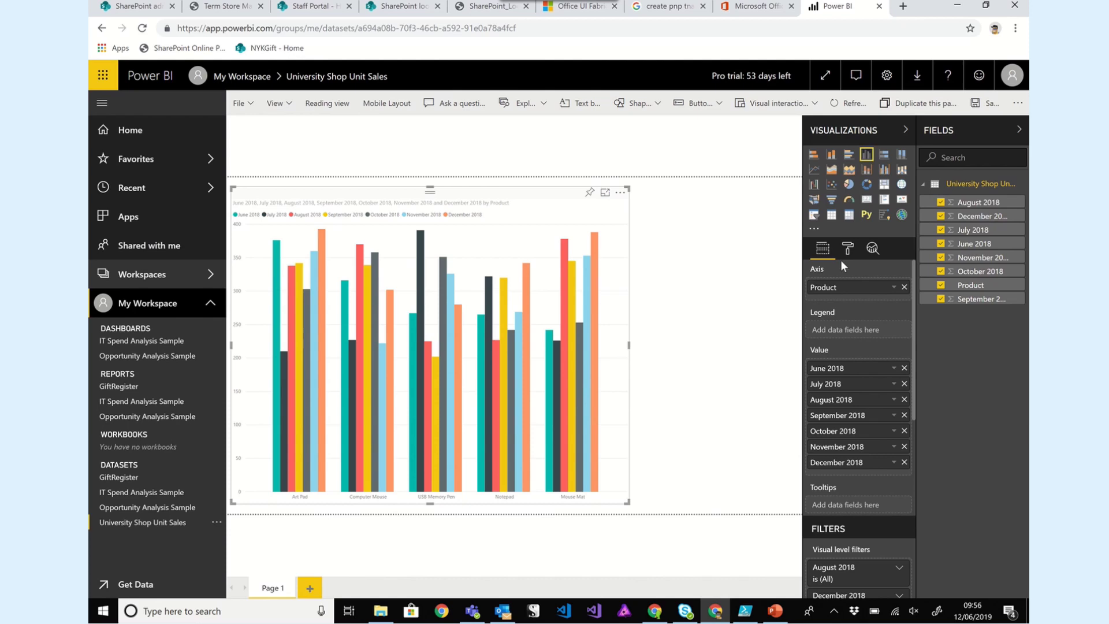
- Add a Product slicer, shrink it to fit its five items, and clear the Notepad filter
click(733, 291)
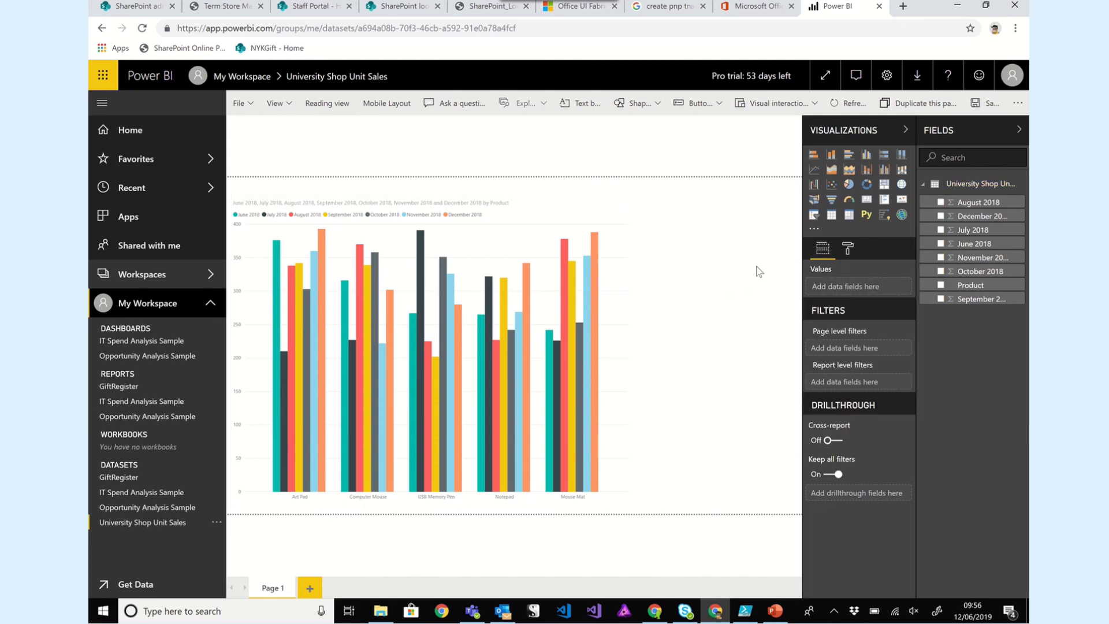
click(814, 217)
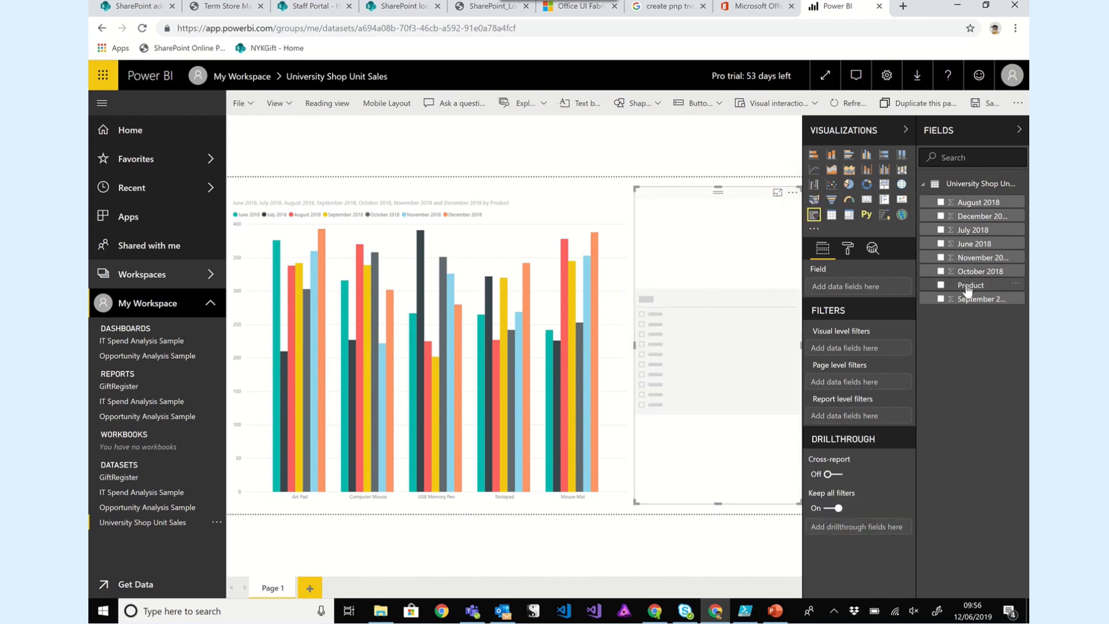
drag(968, 289, 865, 289)
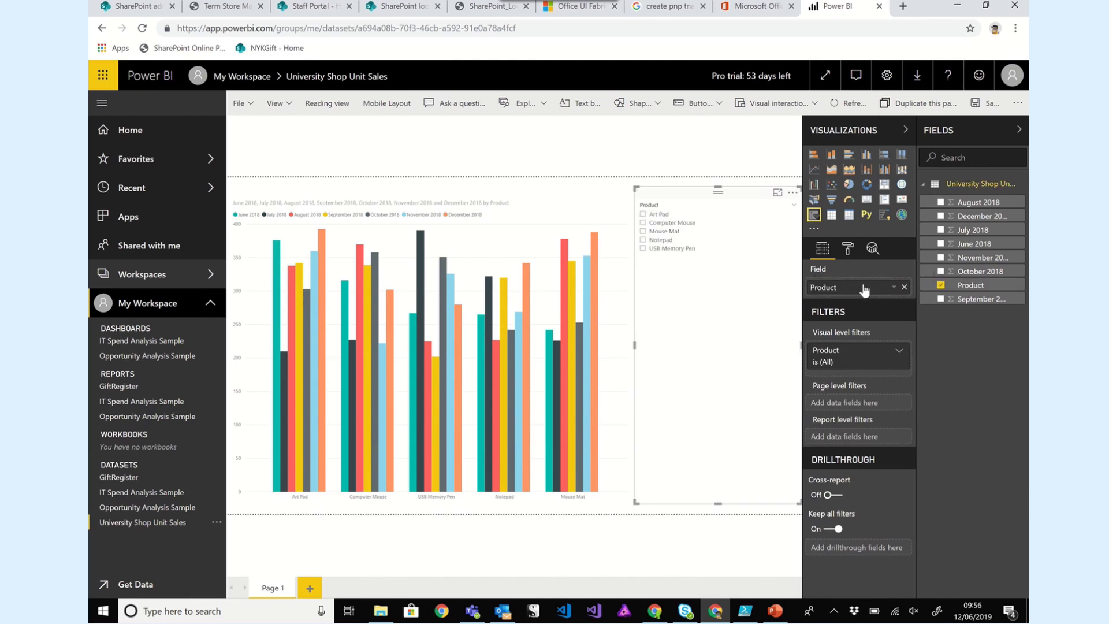
drag(718, 503, 716, 485)
drag(706, 322, 705, 260)
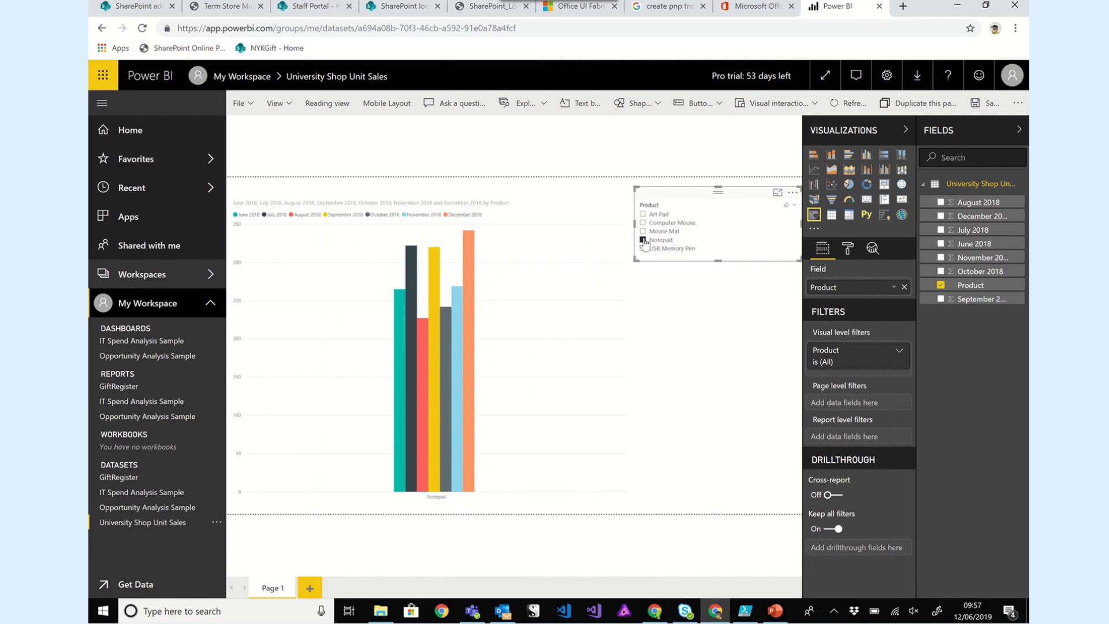
click(643, 240)
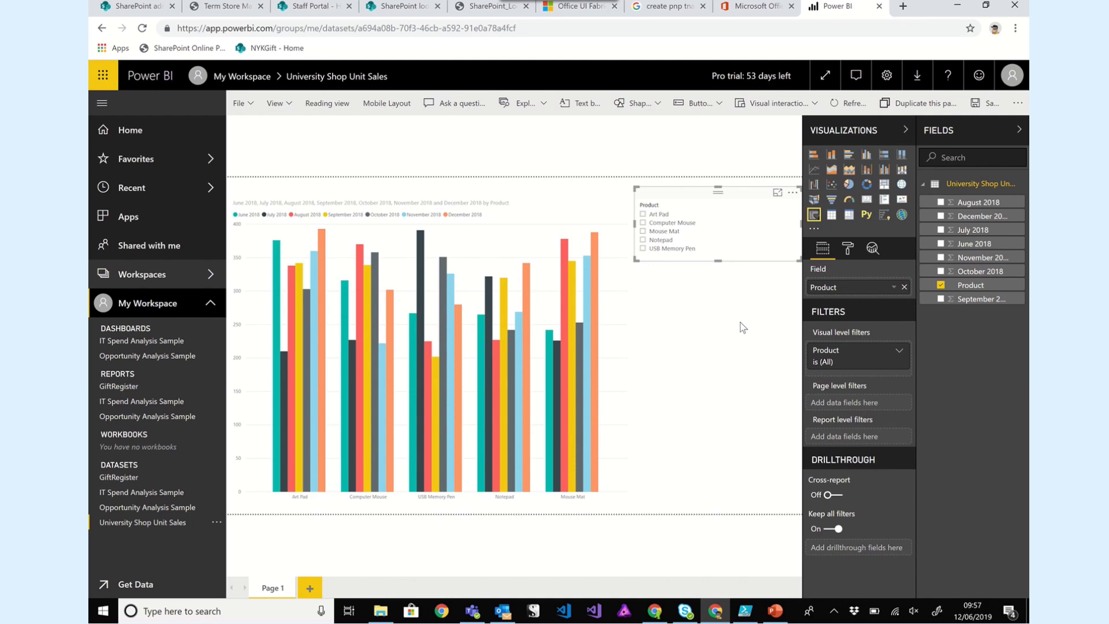
click(584, 138)
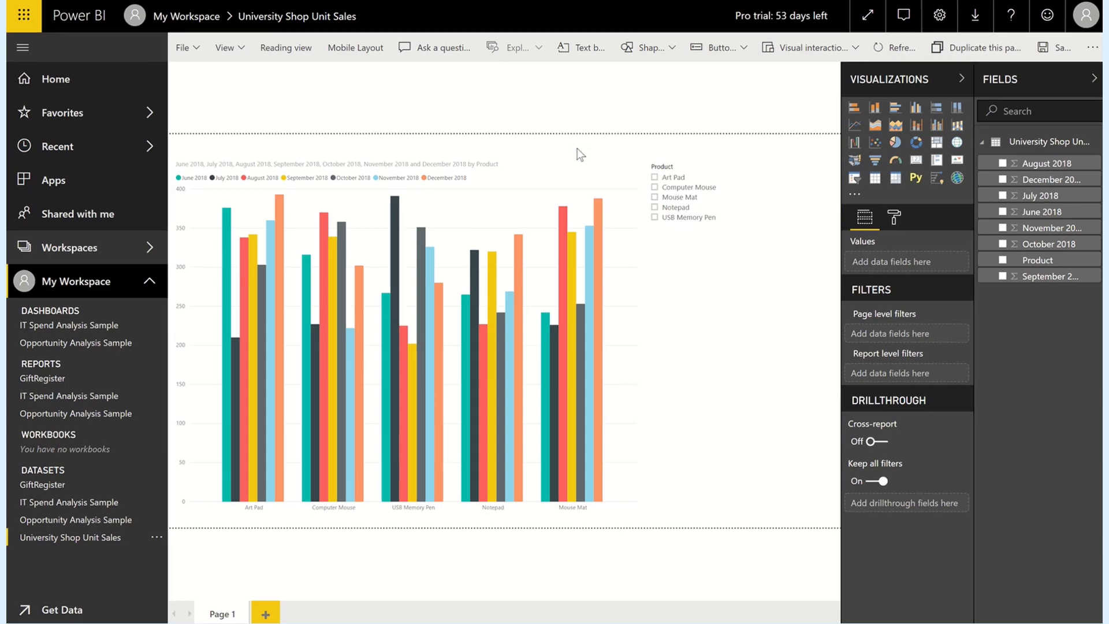
click(894, 219)
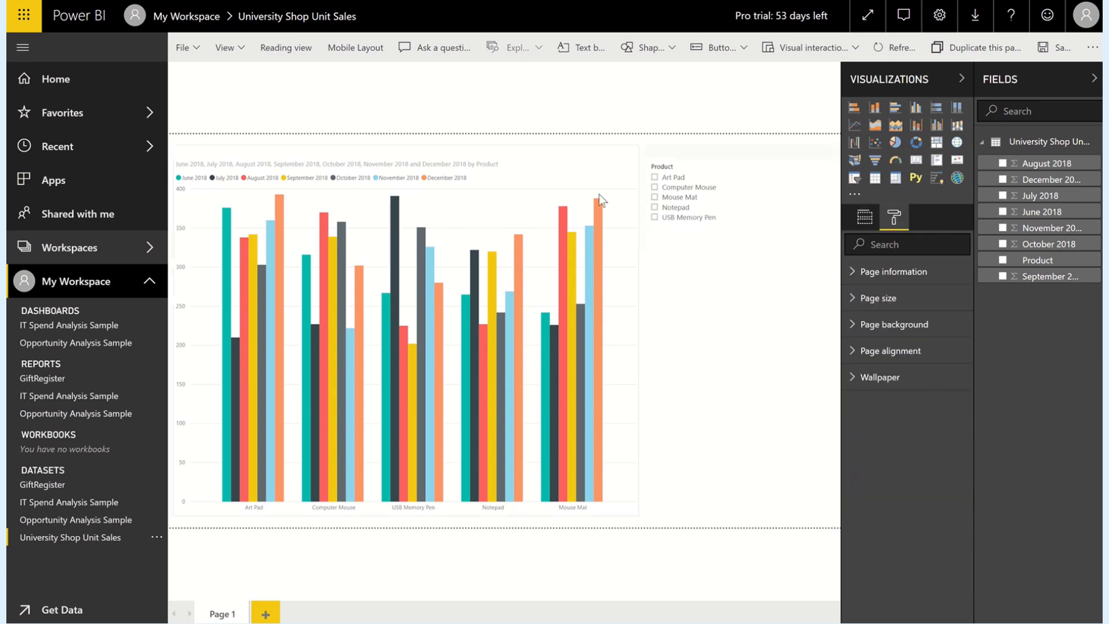
click(584, 216)
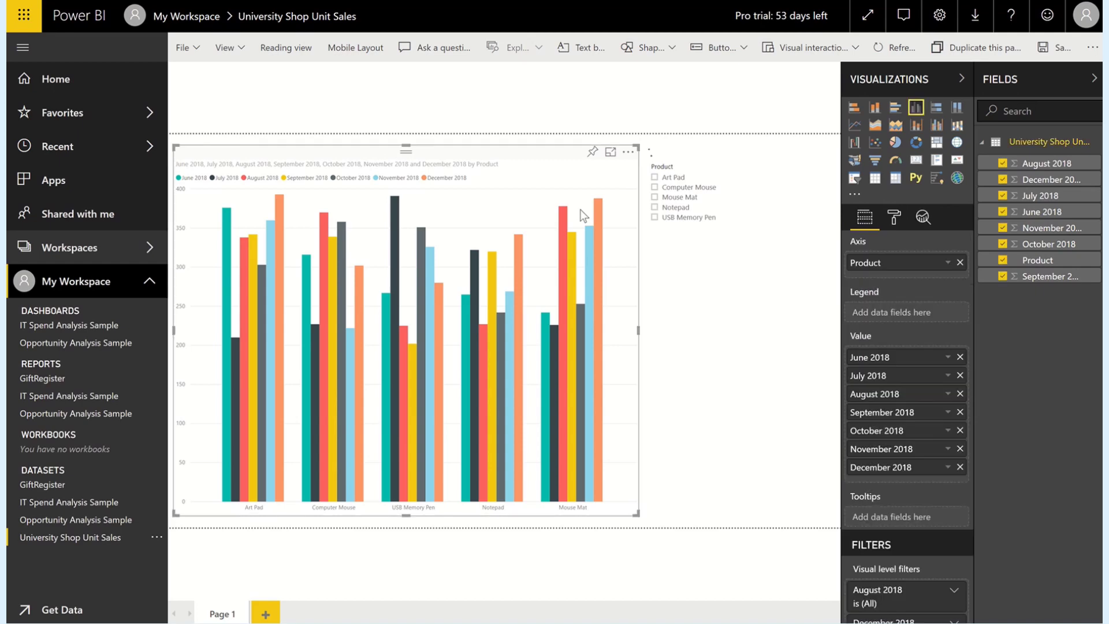
click(893, 219)
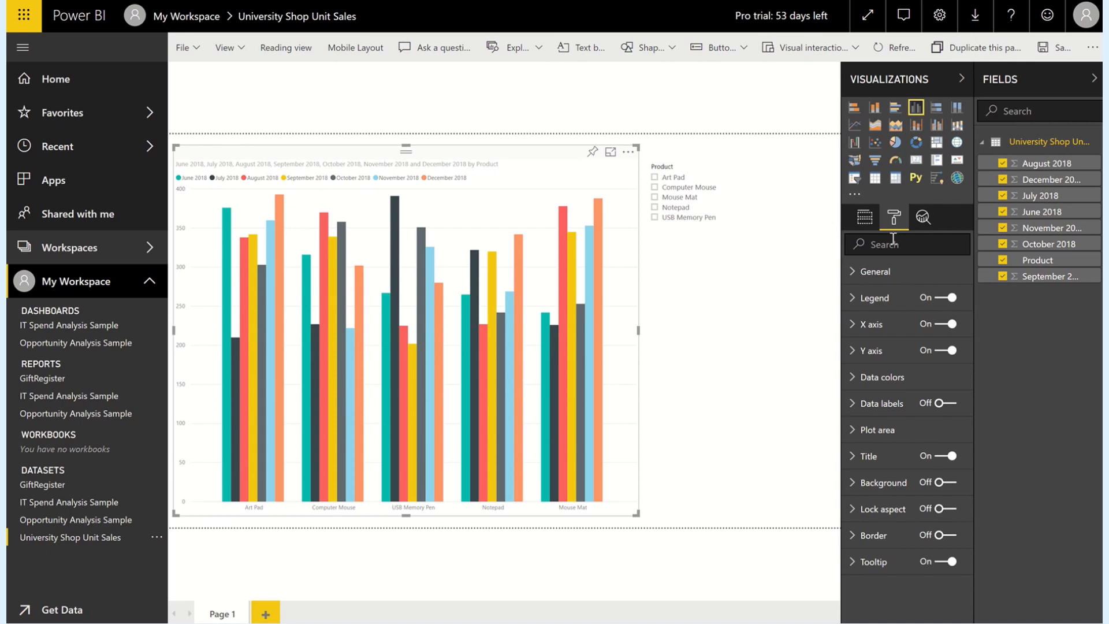
click(940, 298)
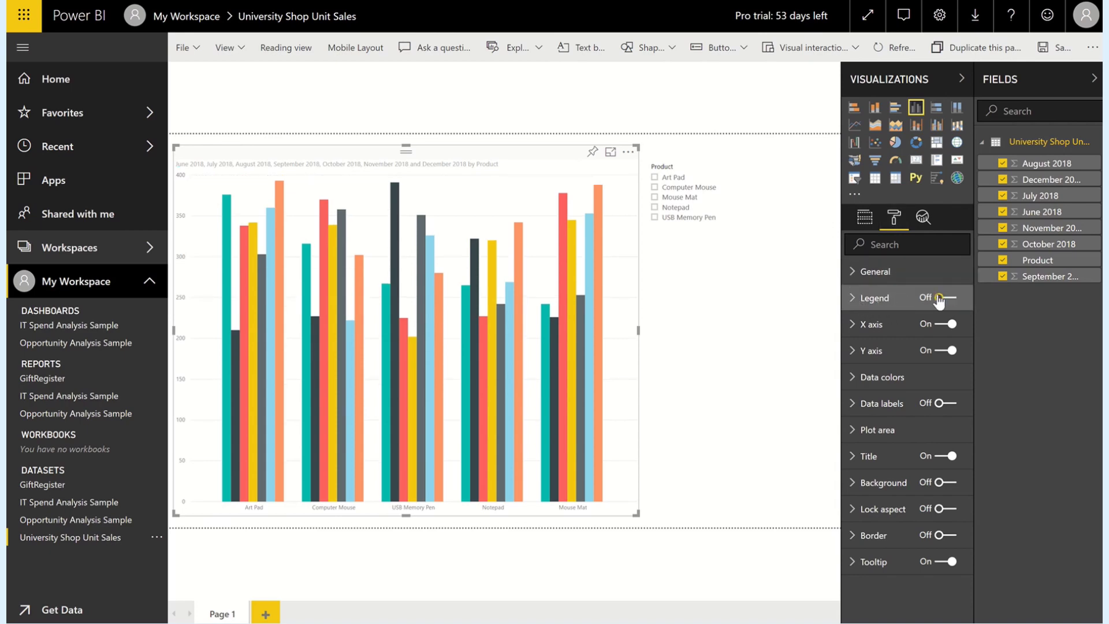
click(940, 298)
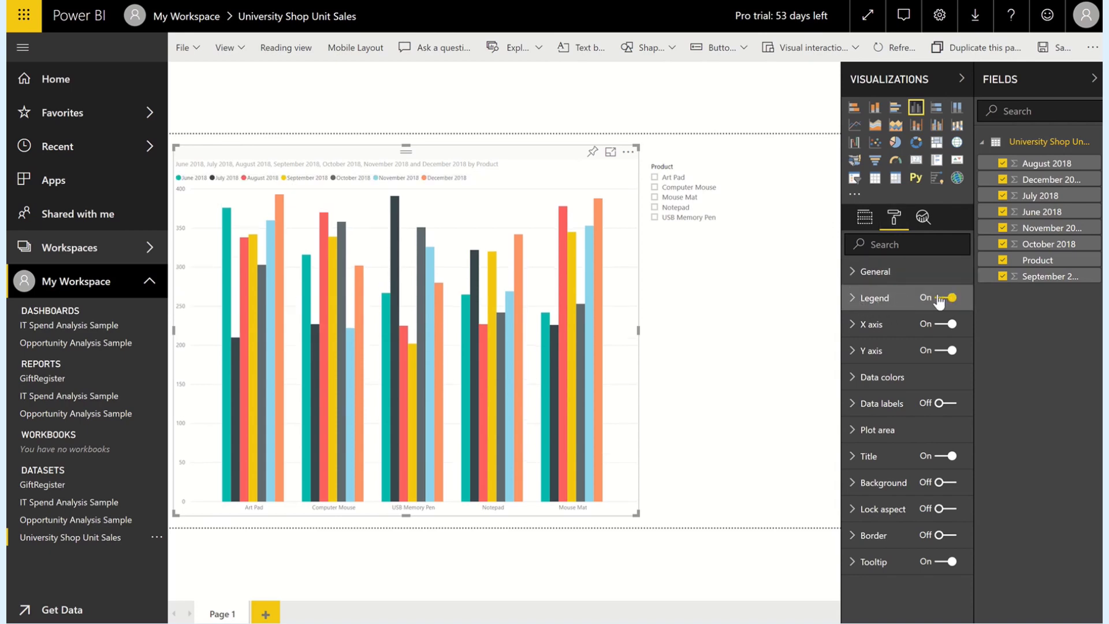
click(854, 280)
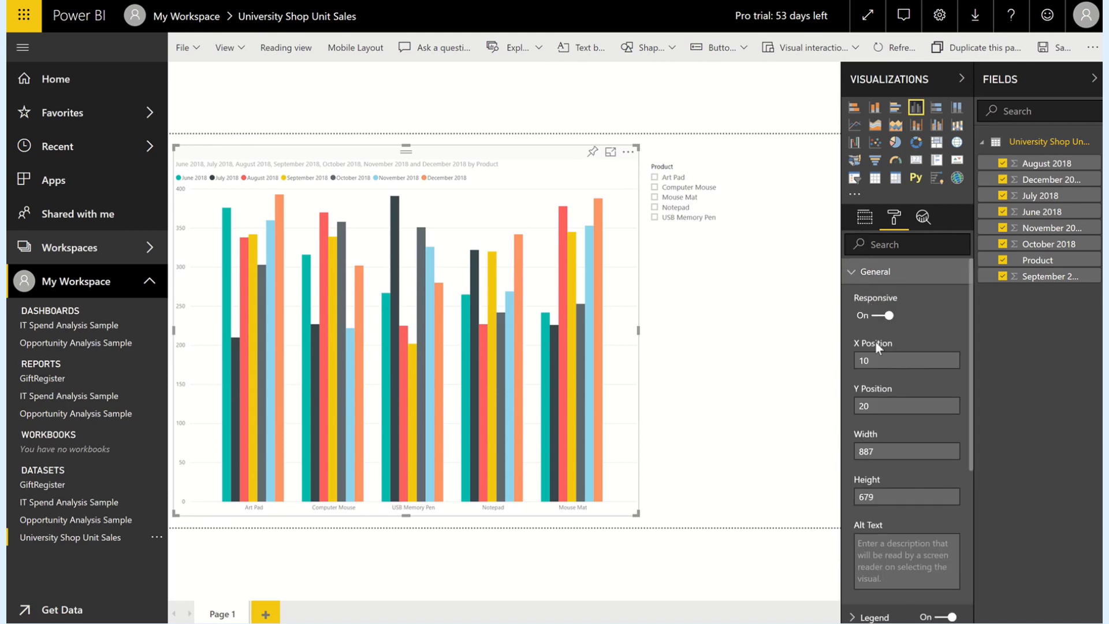
click(854, 279)
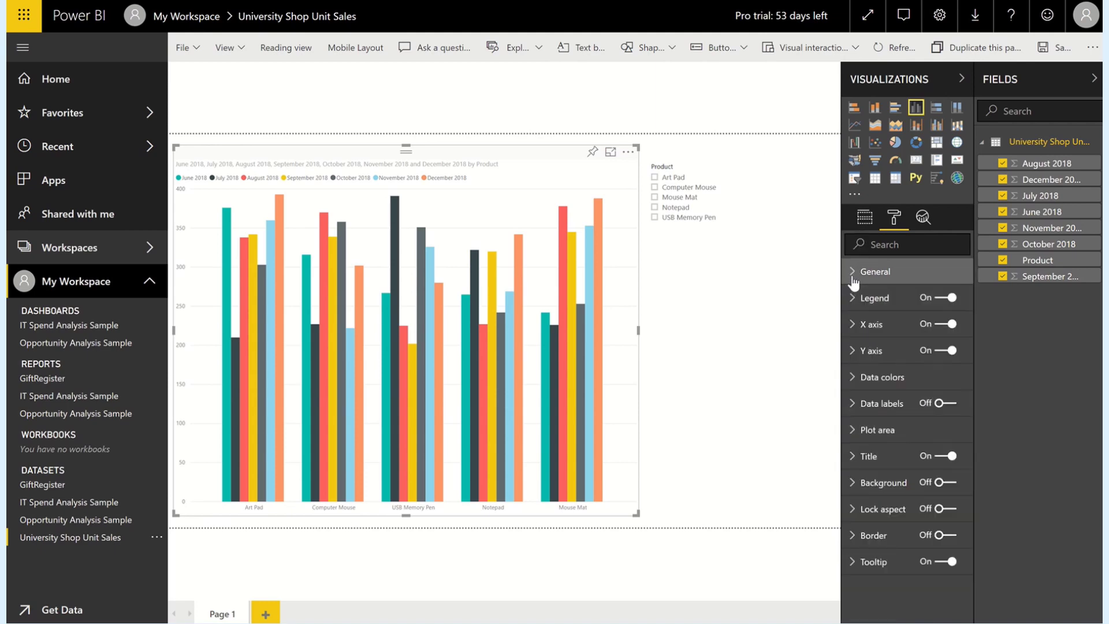
click(947, 457)
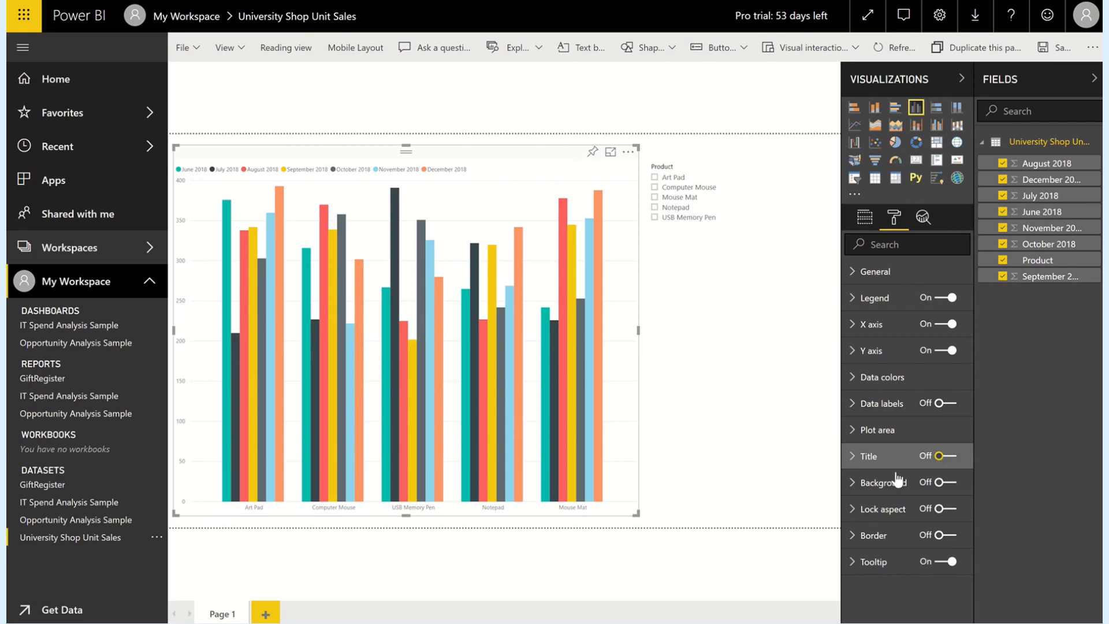
click(859, 484)
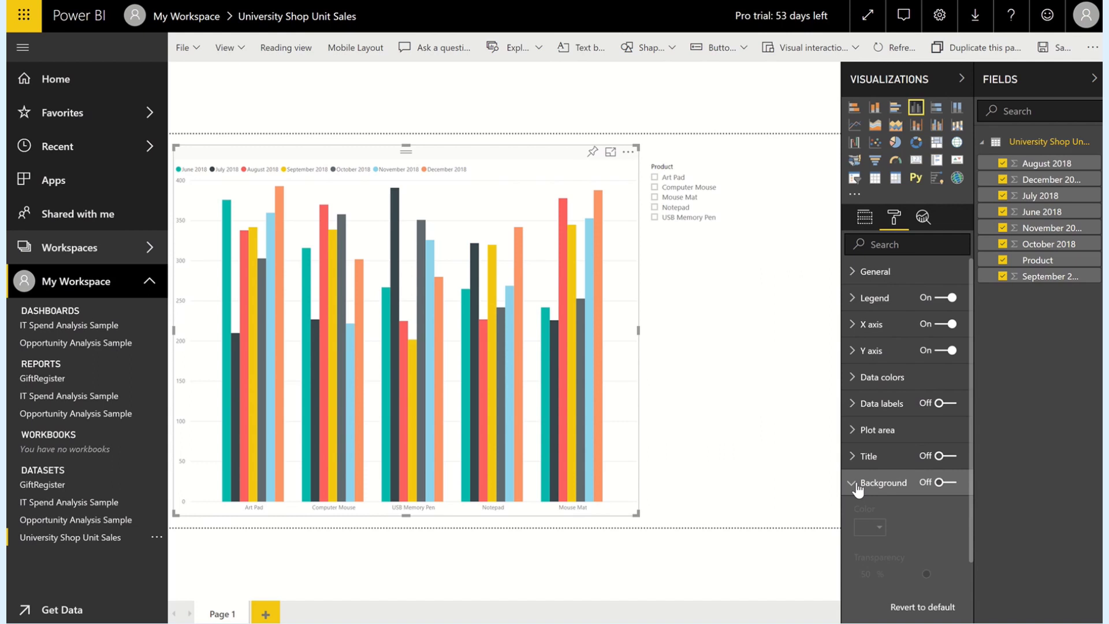
click(859, 489)
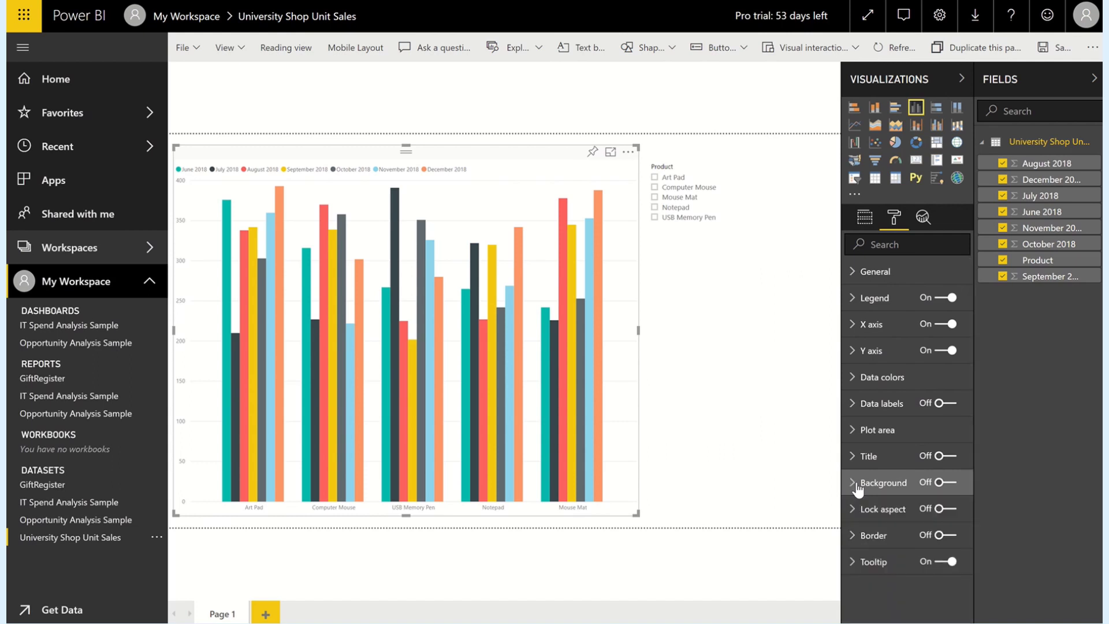
- Turn on data labels for the column chart and switch the Y axis off
click(855, 409)
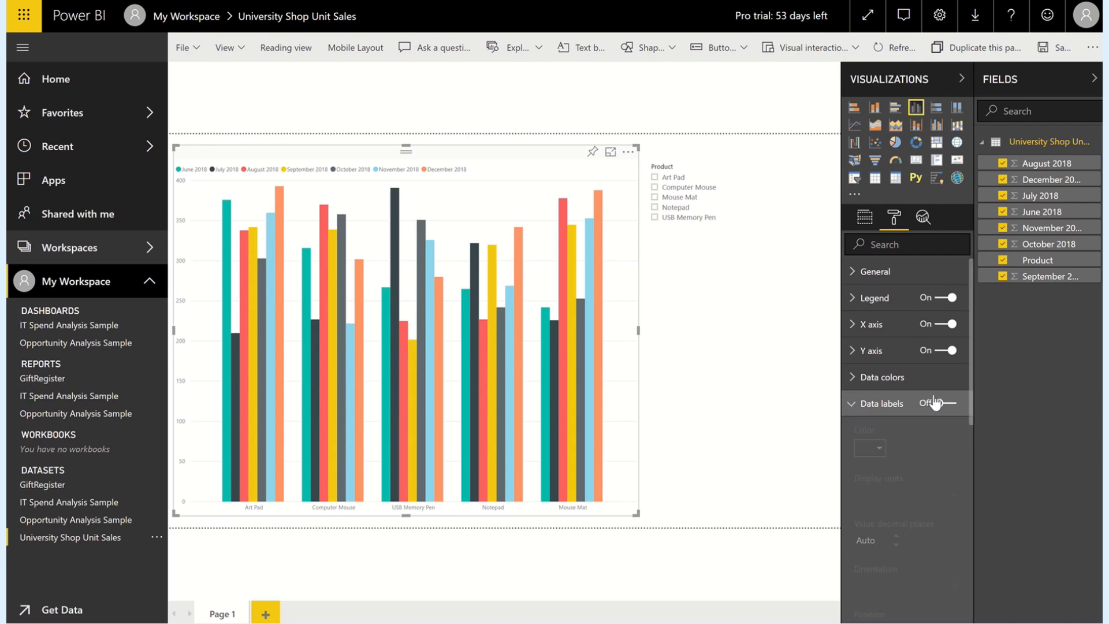
click(951, 405)
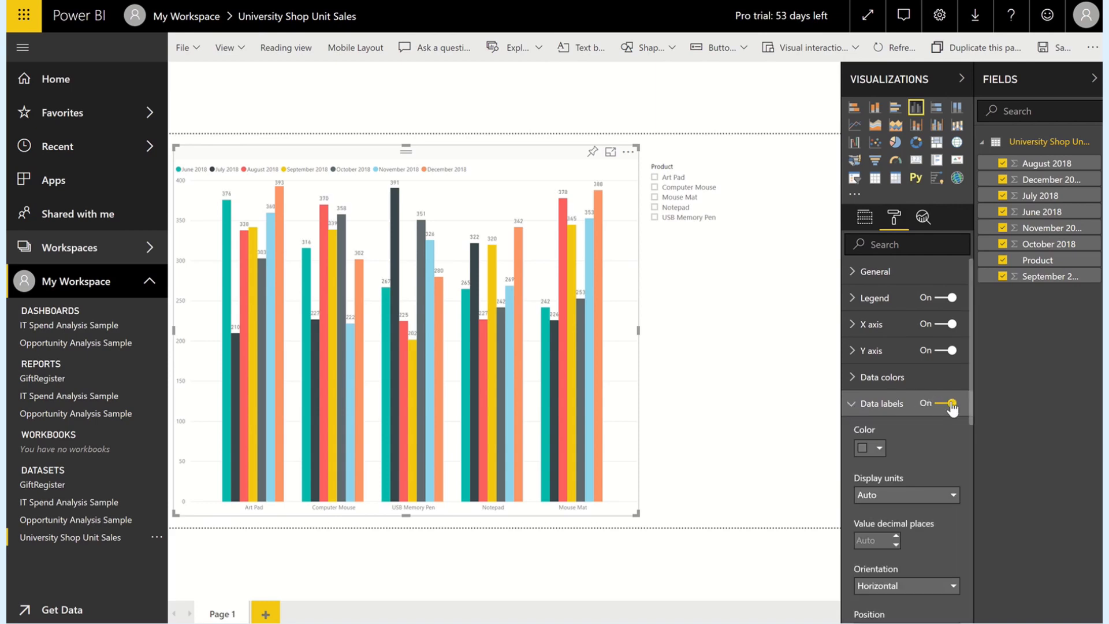
click(880, 453)
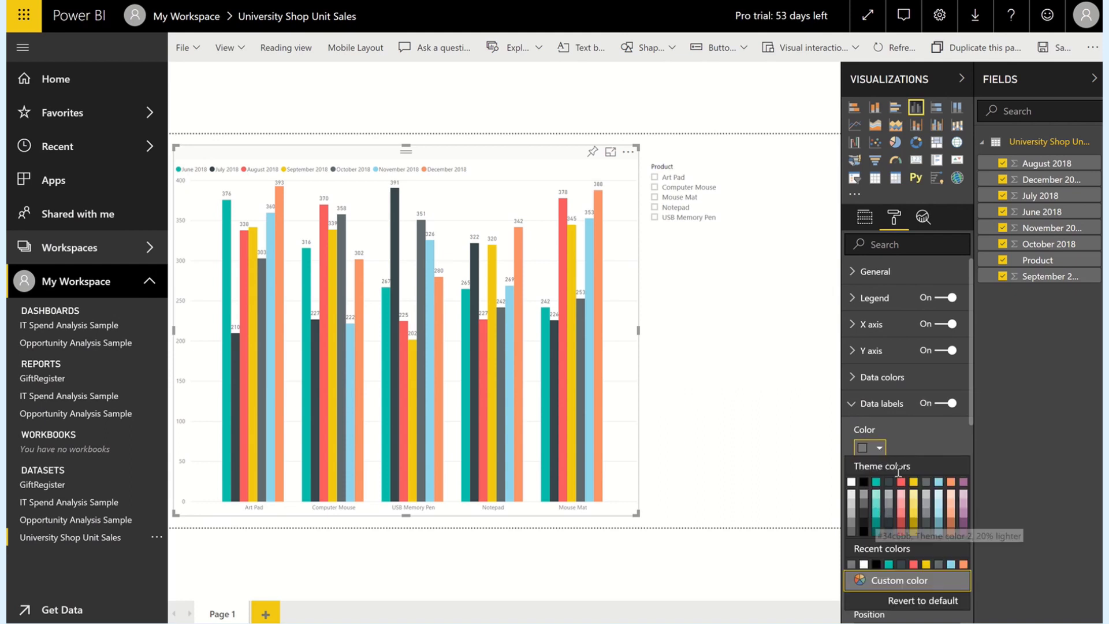
click(906, 441)
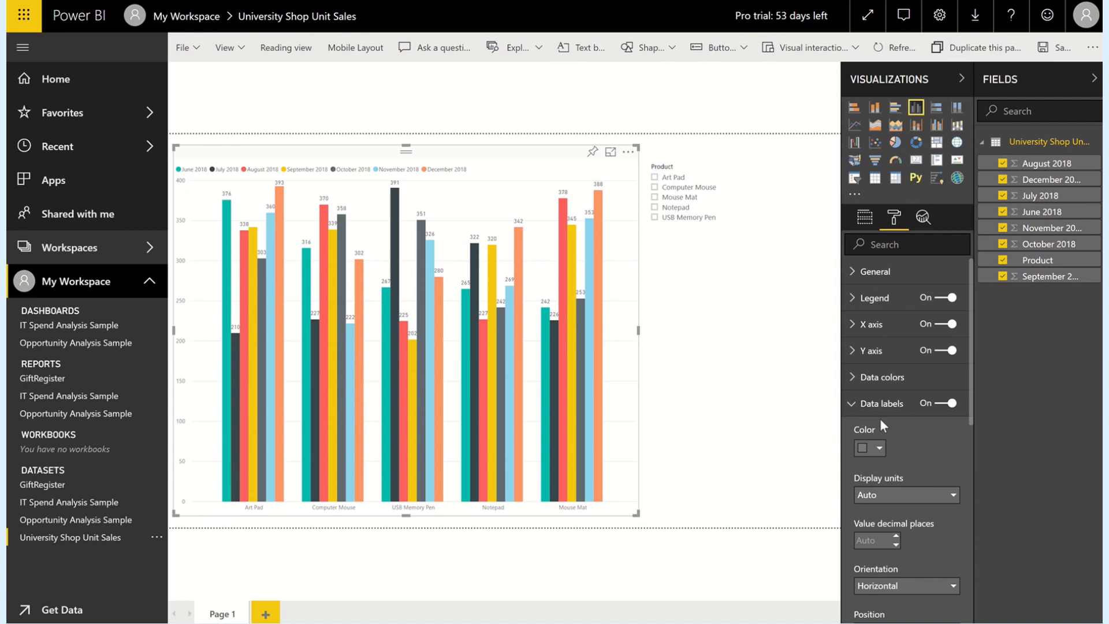
click(852, 408)
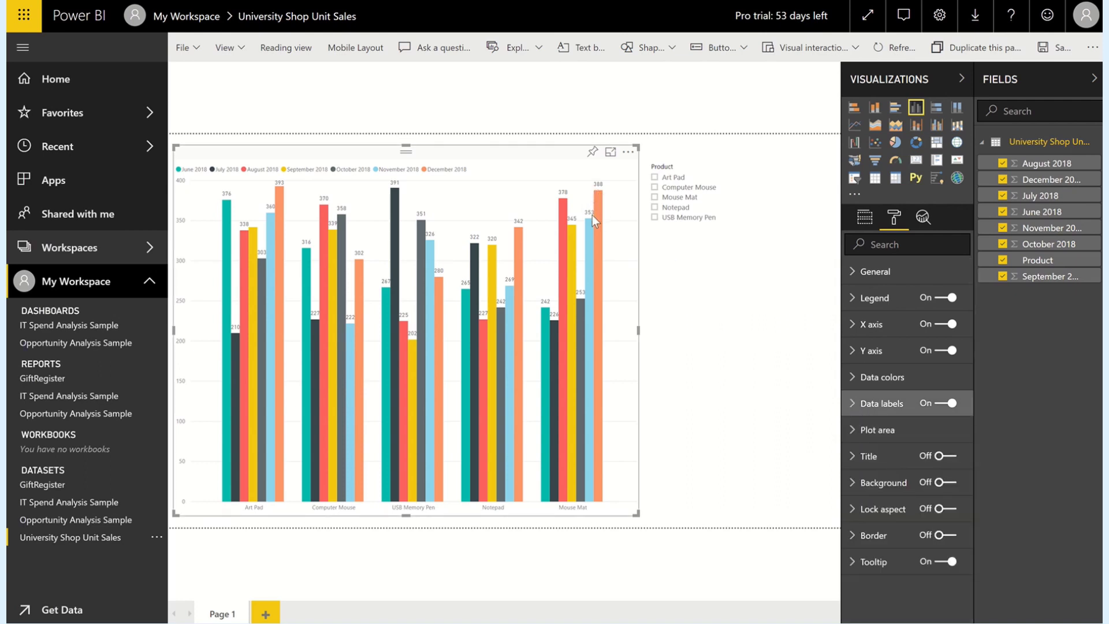
click(940, 351)
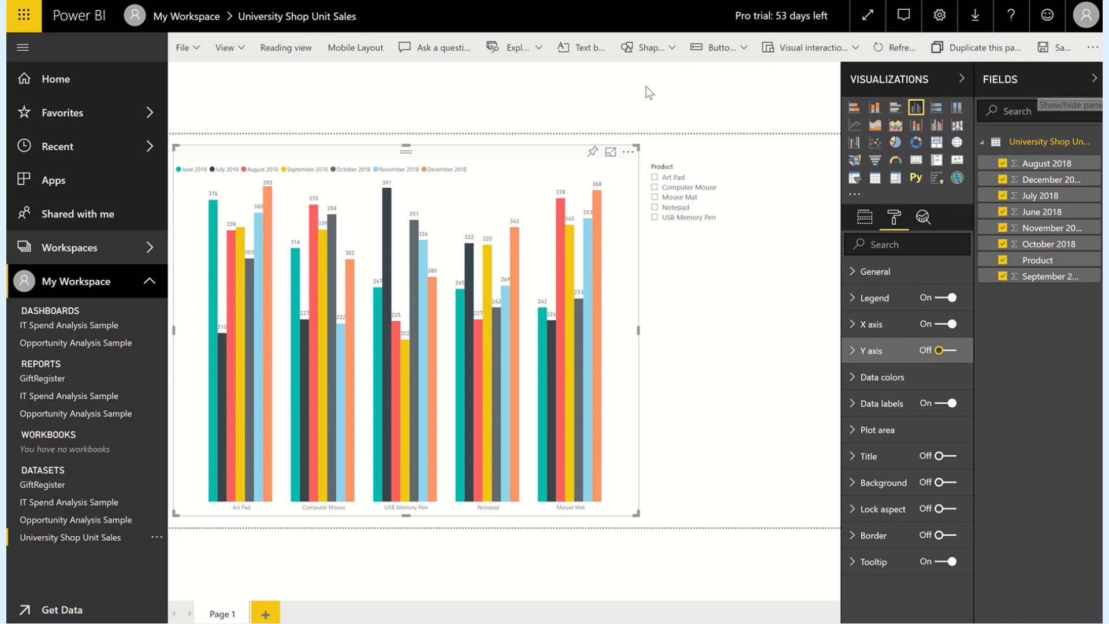
- Save the report under the name 'Shop Sales'
click(198, 53)
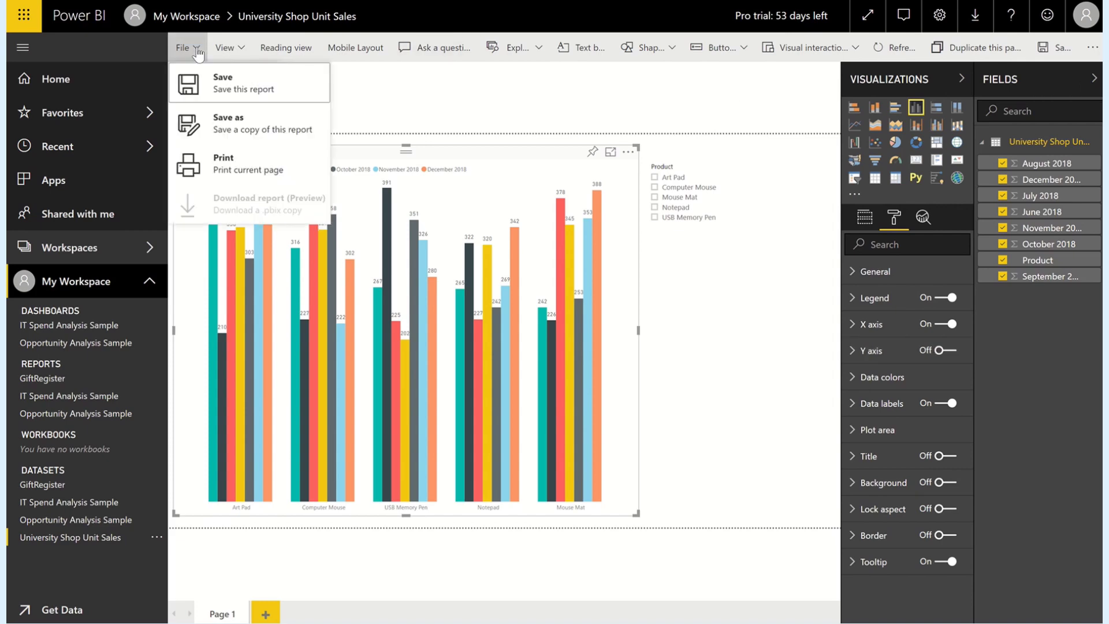
click(230, 86)
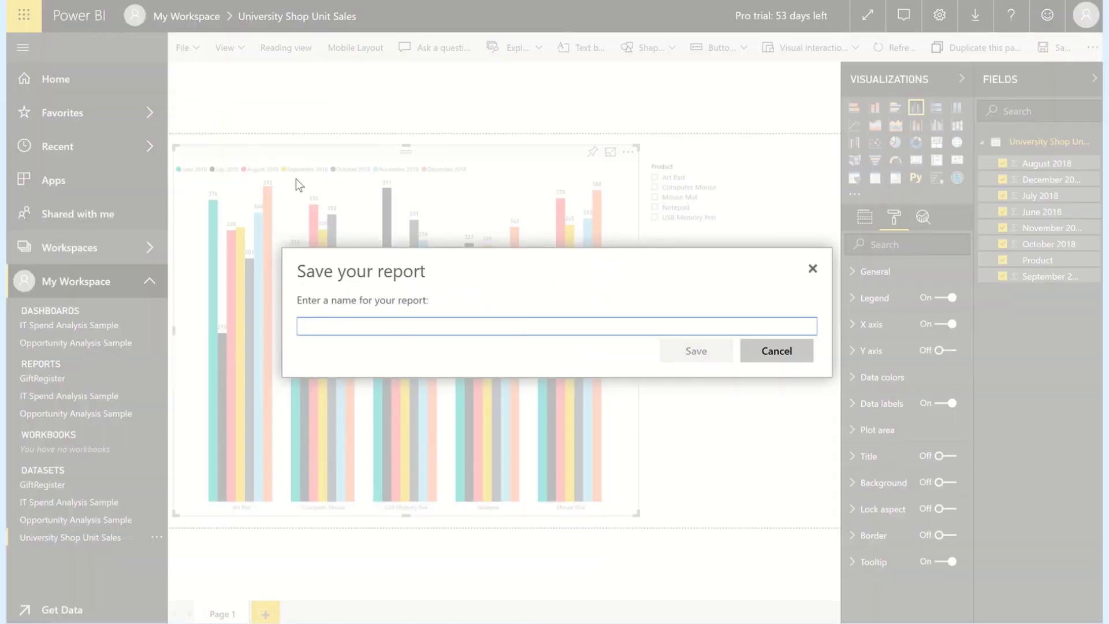
text(Shop Sal)
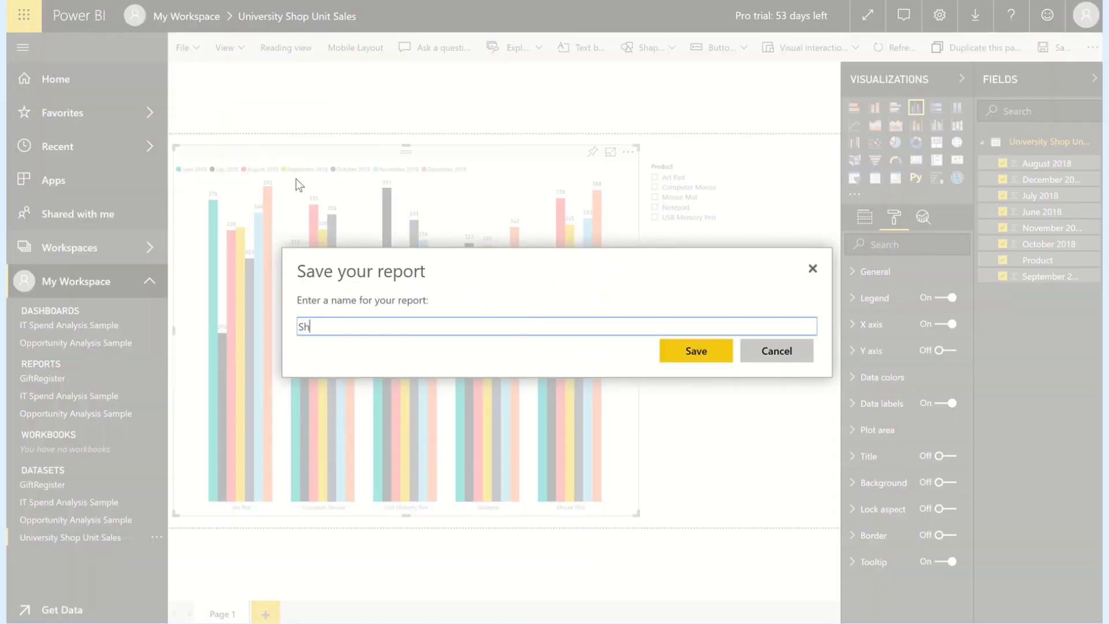
text(es)
click(687, 358)
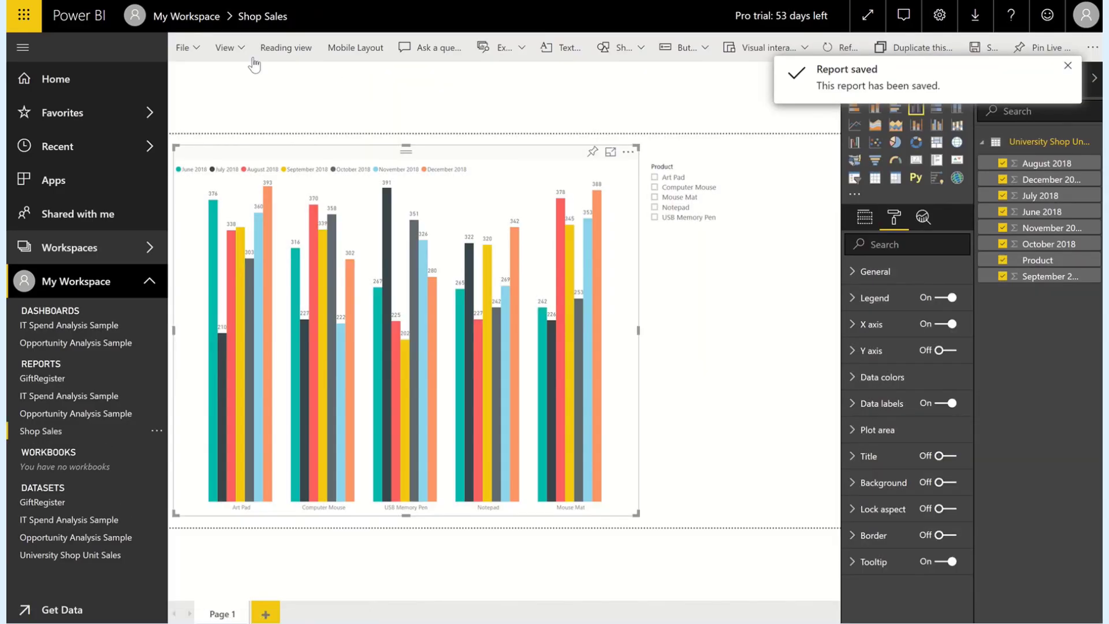
click(197, 48)
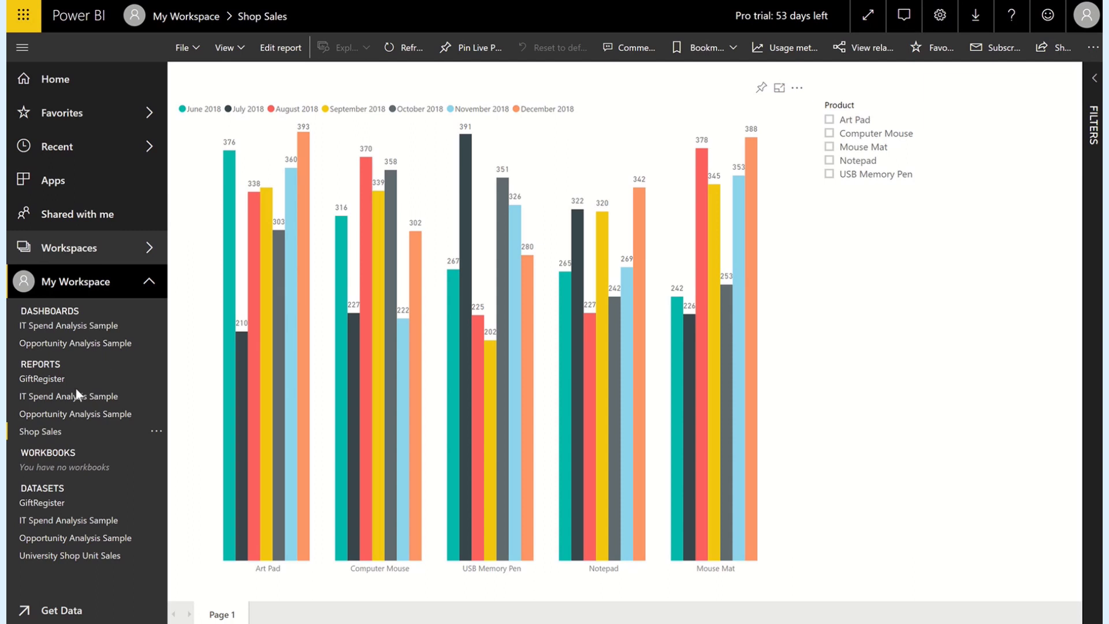
click(68, 414)
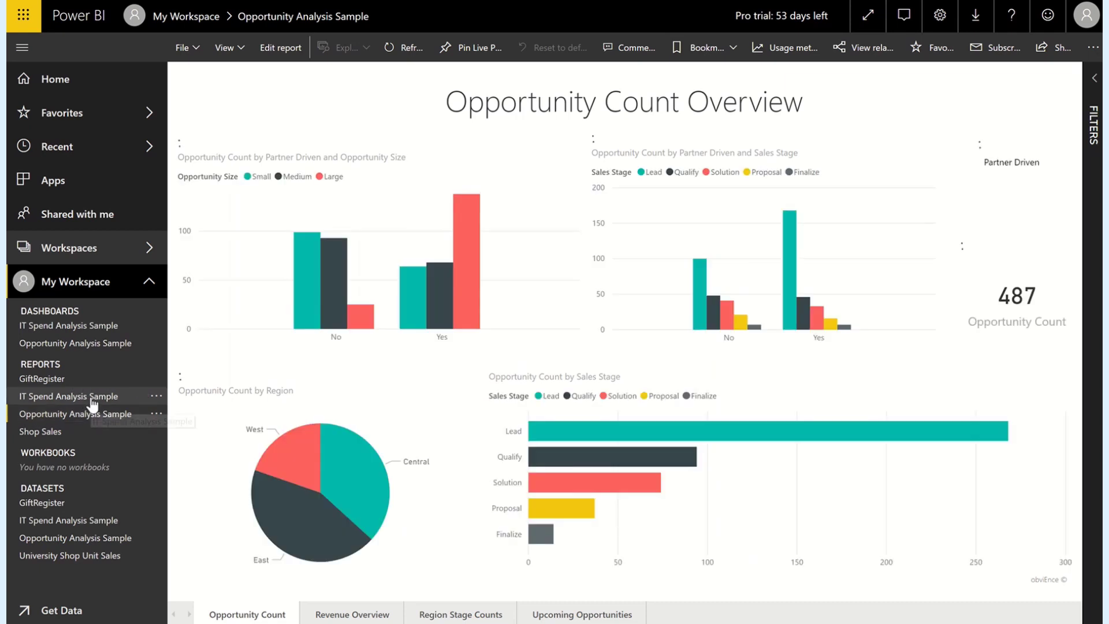
click(91, 398)
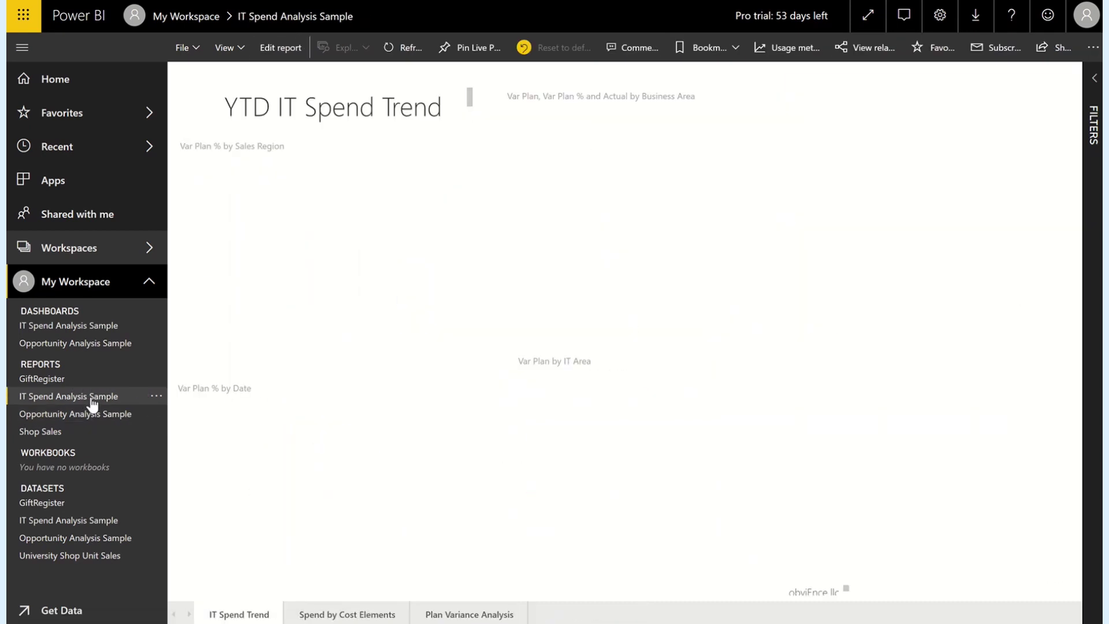
click(46, 434)
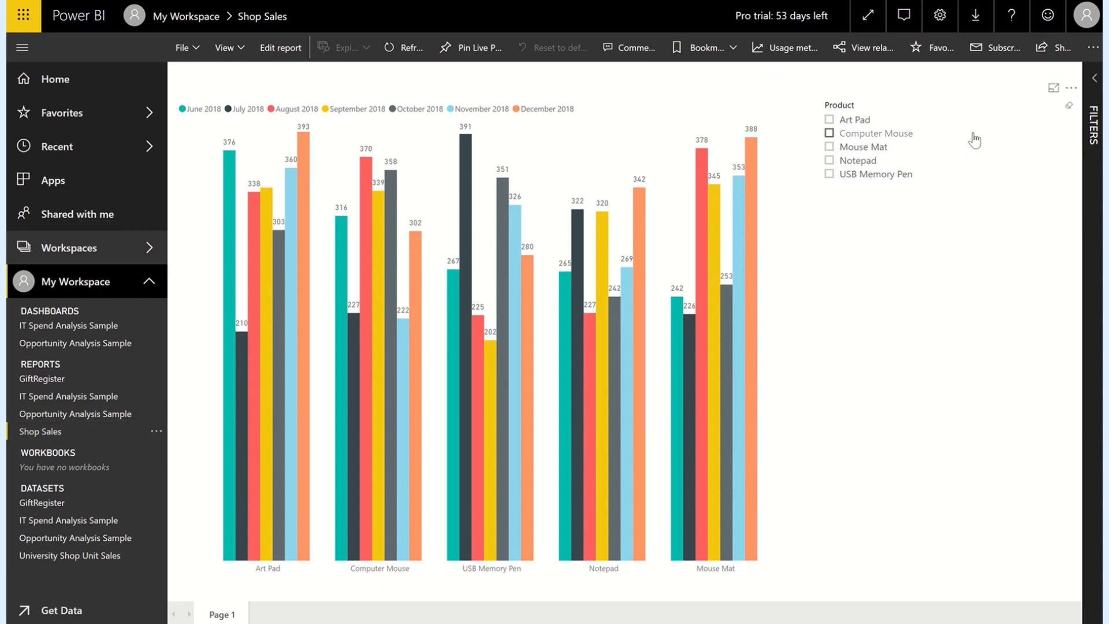
- Share the report with the suggested colleague by name, after reviewing the Access list
click(1050, 52)
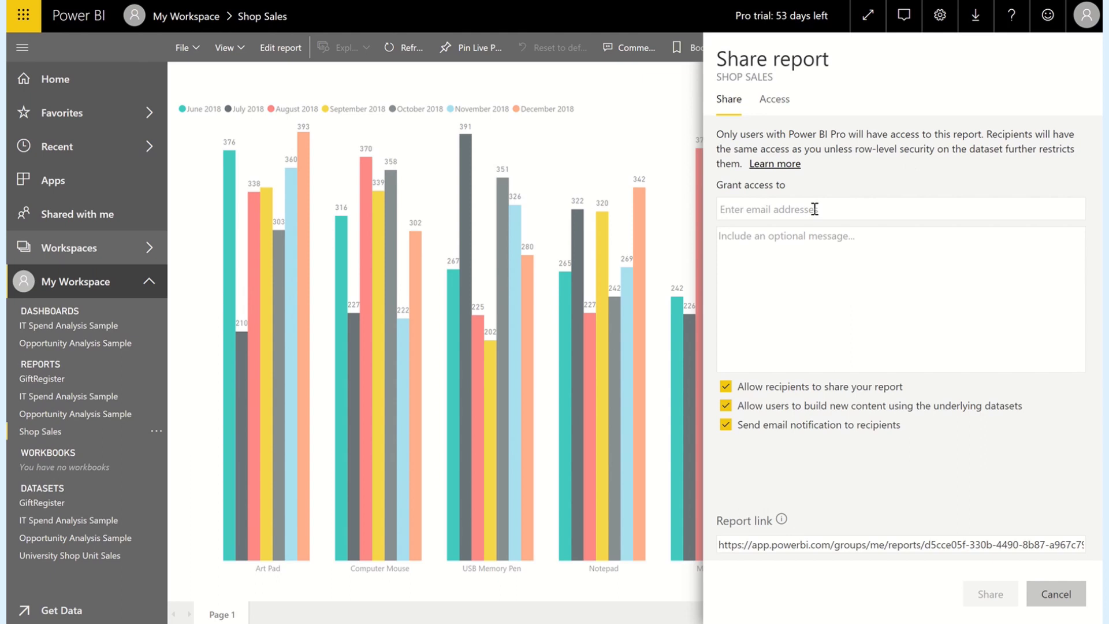
text(alan)
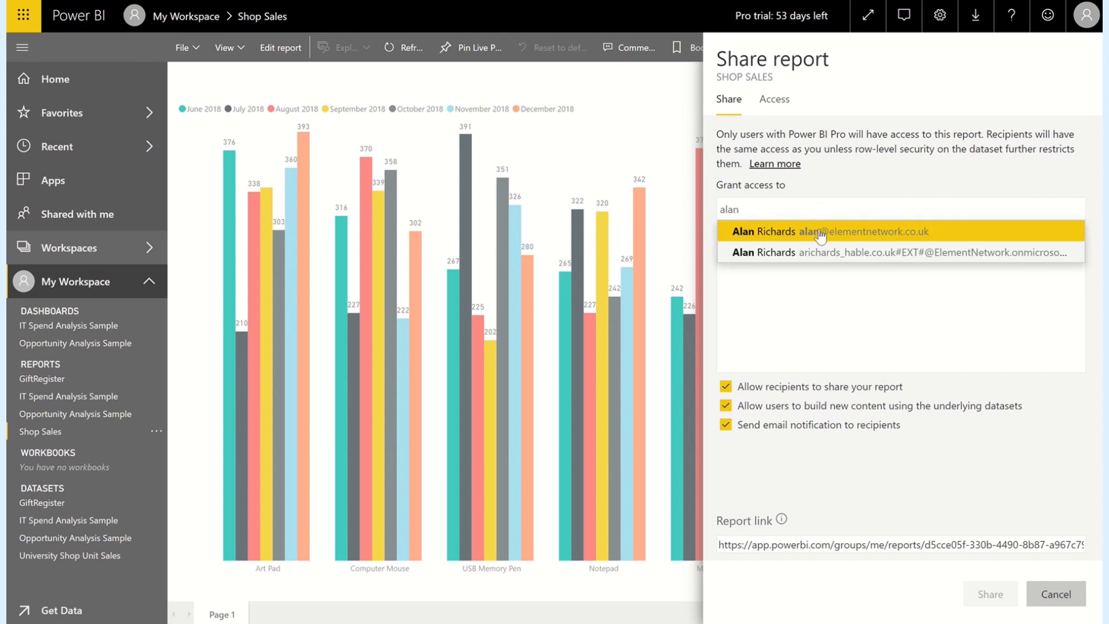
click(820, 231)
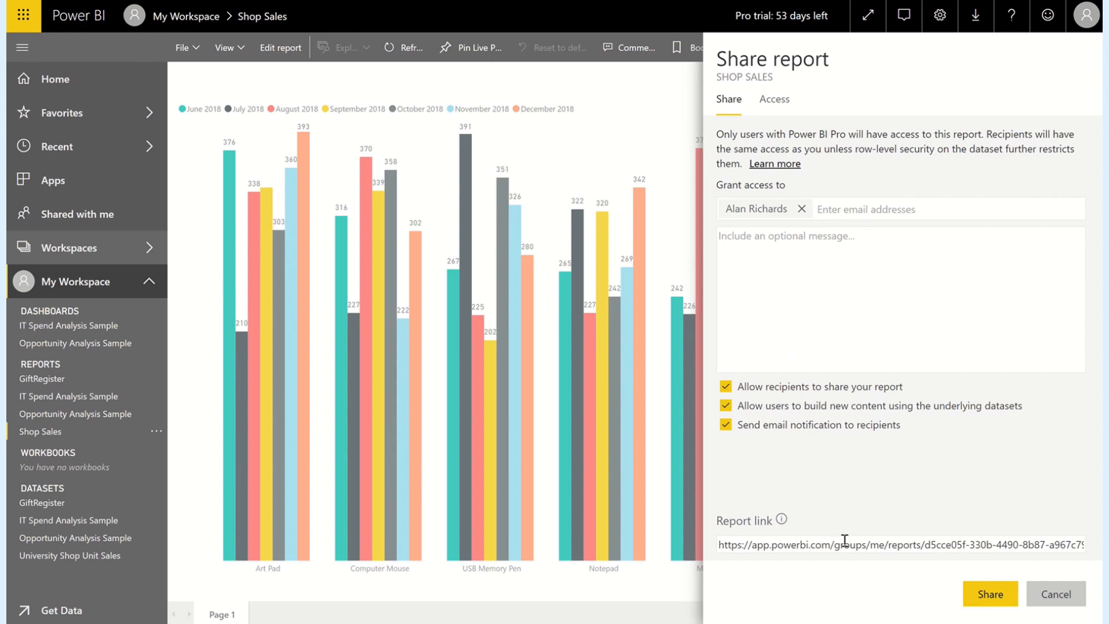
click(986, 600)
click(779, 107)
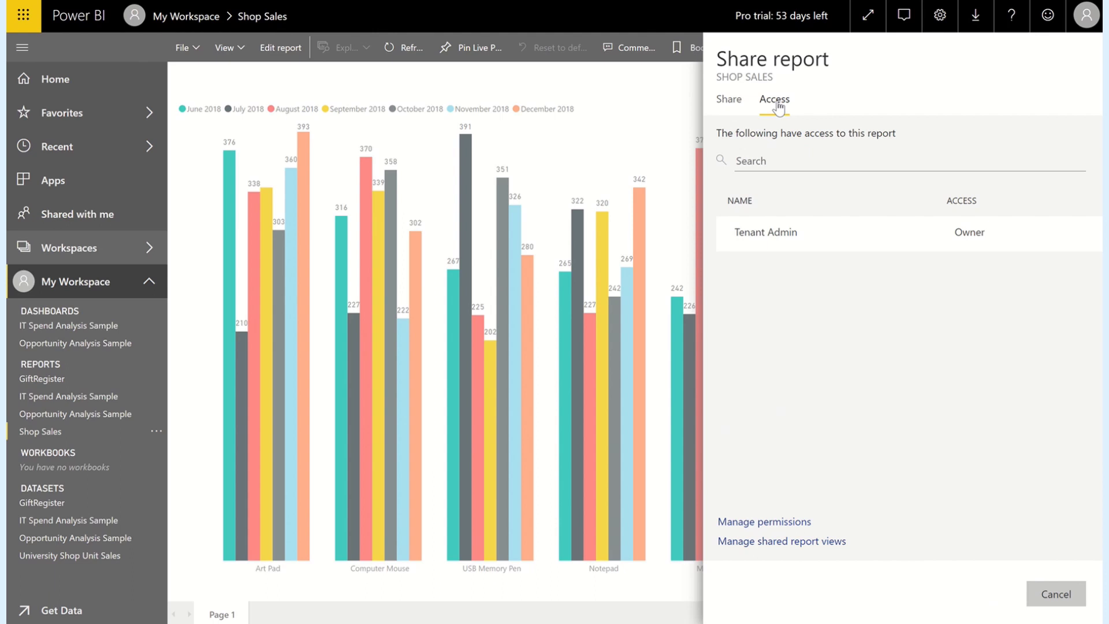
click(731, 102)
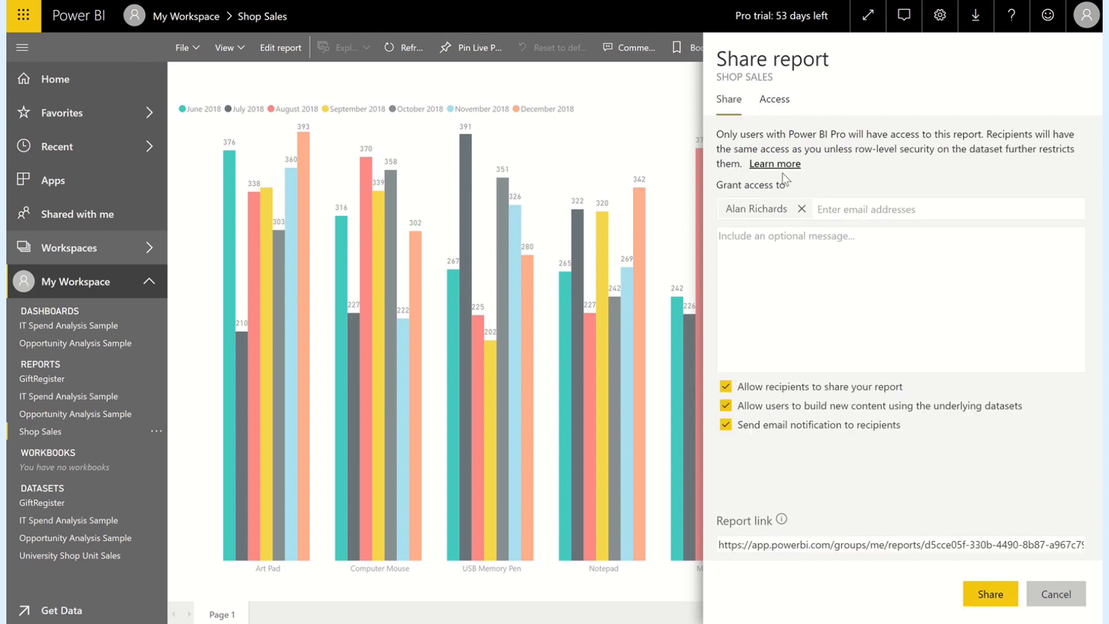
click(992, 593)
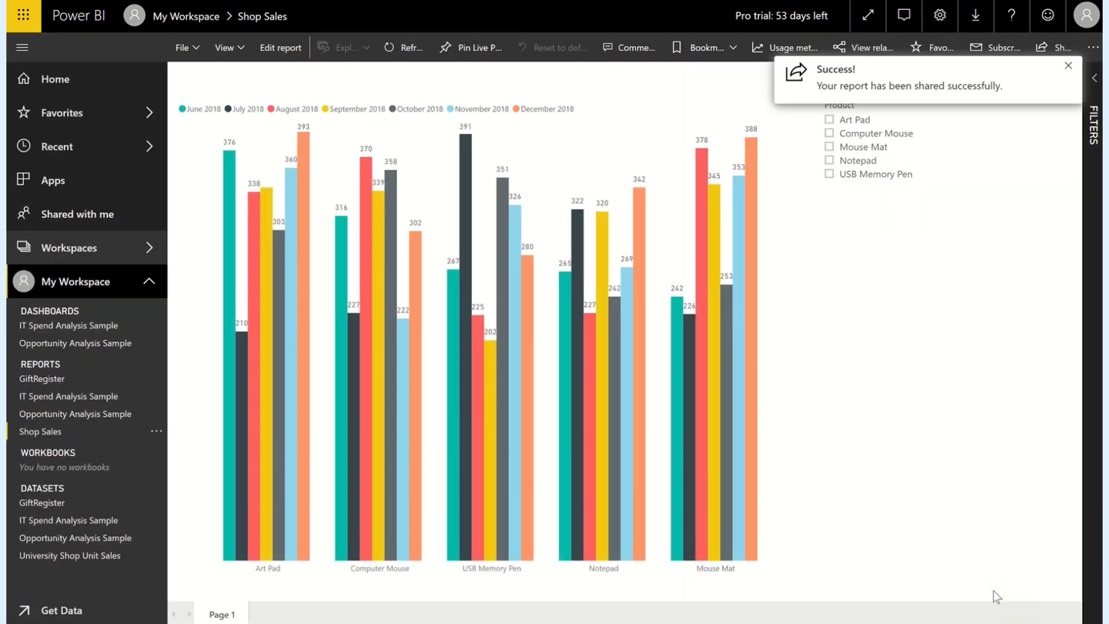